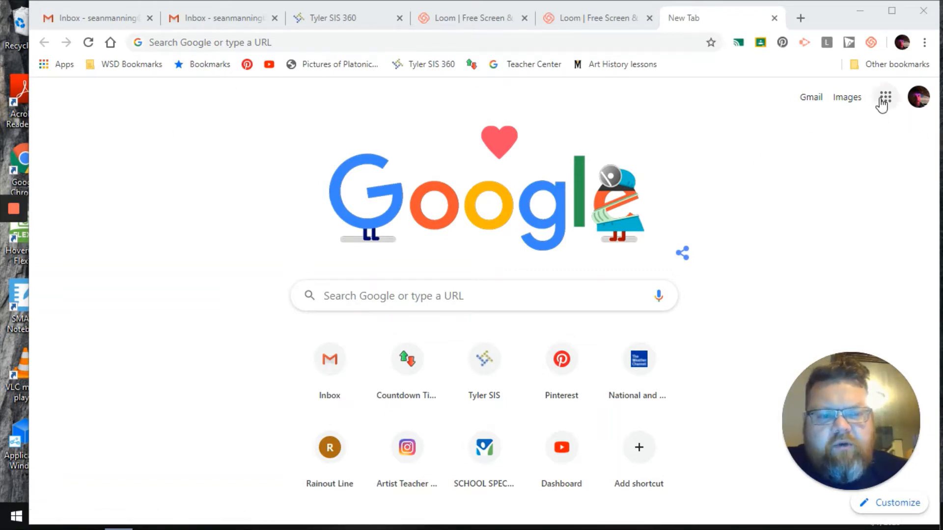
- Open Google Drive, create a blank Google Drawings file from it, and close the Drive tab
left_click(882, 101)
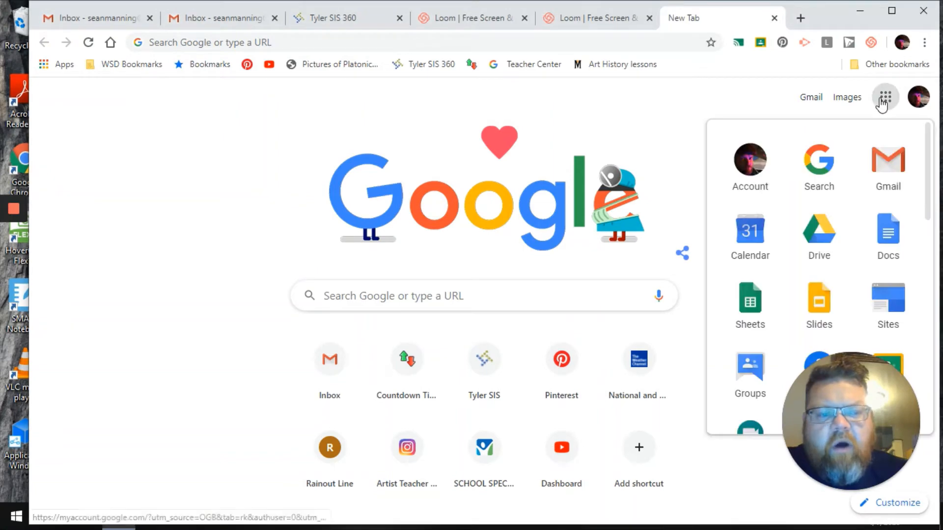
left_click(820, 236)
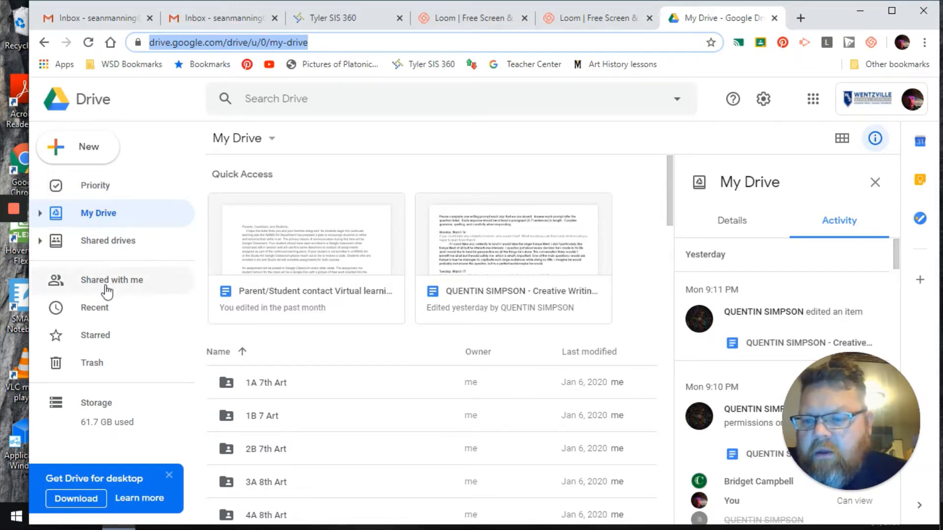
left_click(85, 156)
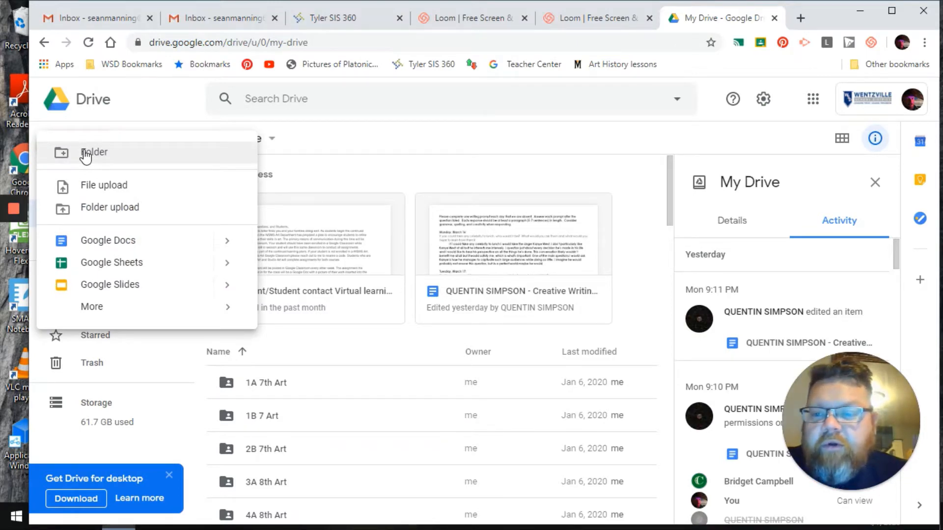
mouse_move(132, 309)
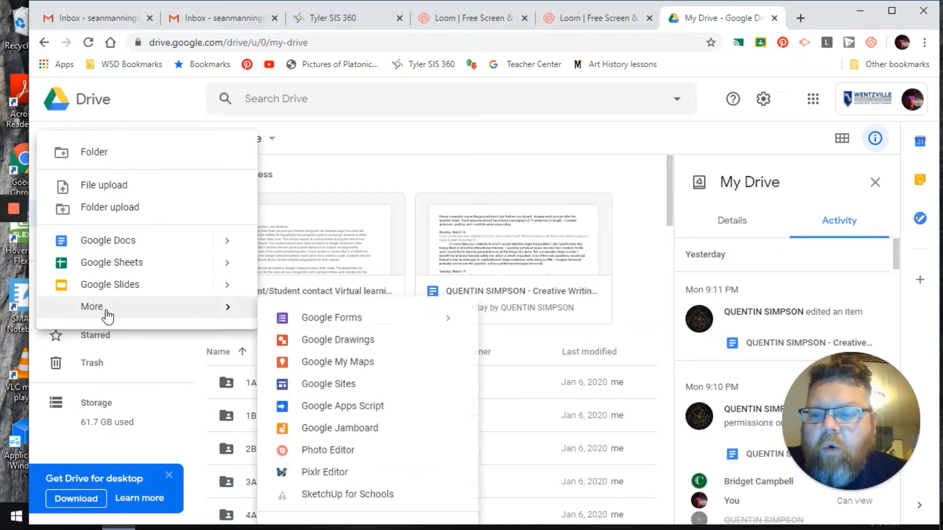
left_click(323, 341)
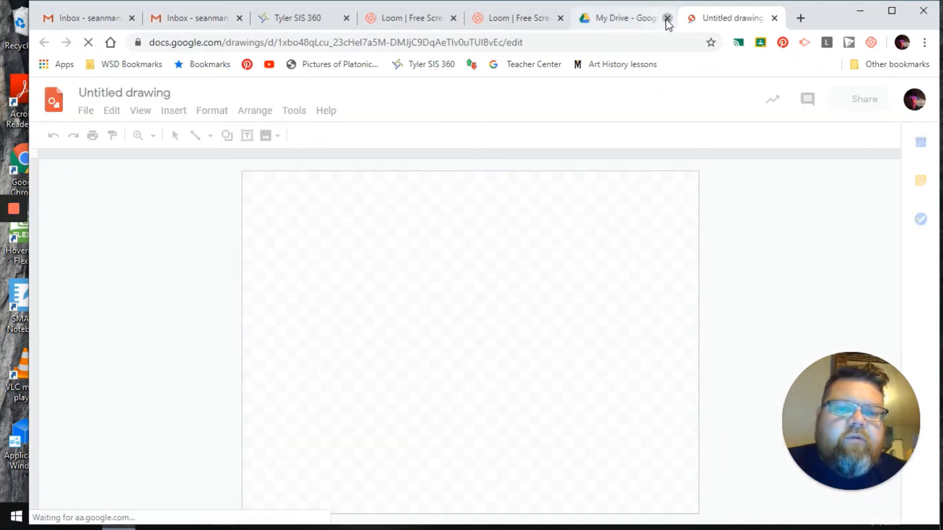
left_click(666, 20)
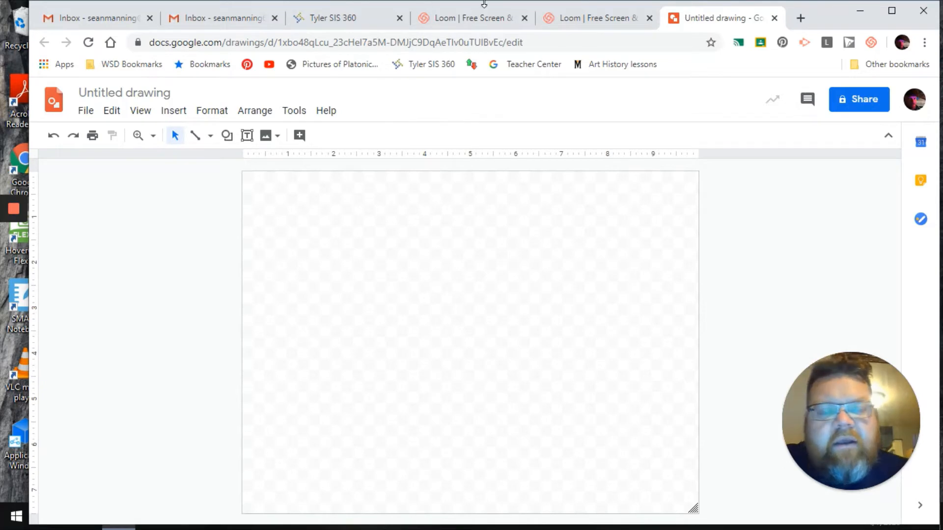
- Search Google for "logo" in a new browser tab and show the image results
left_click(801, 19)
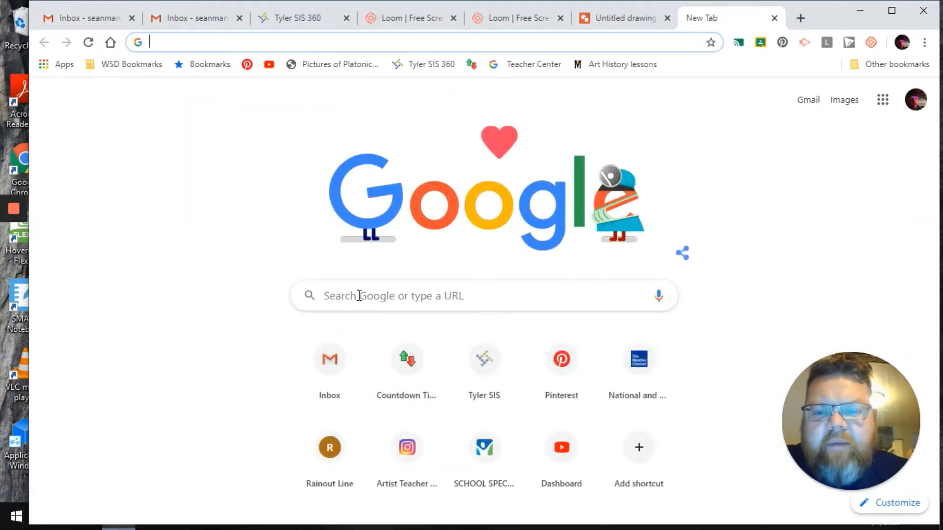
left_click(359, 295)
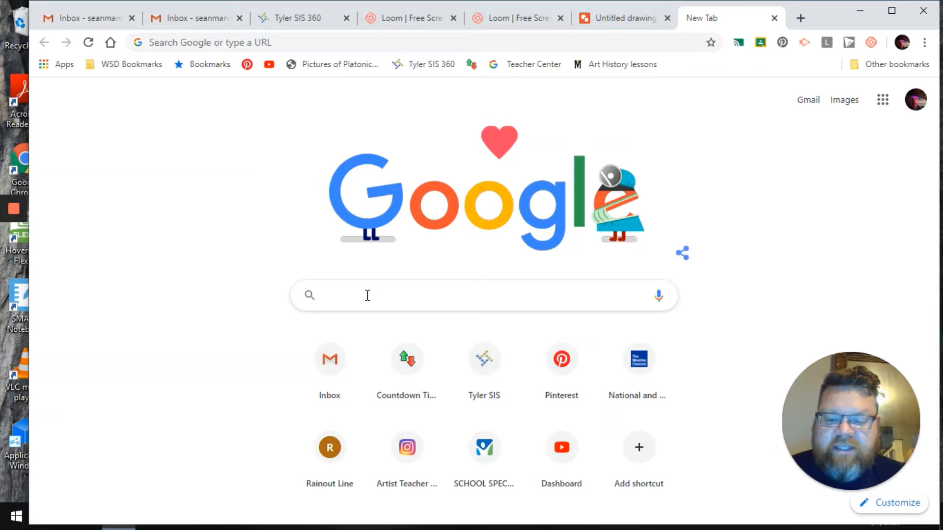
type("logo")
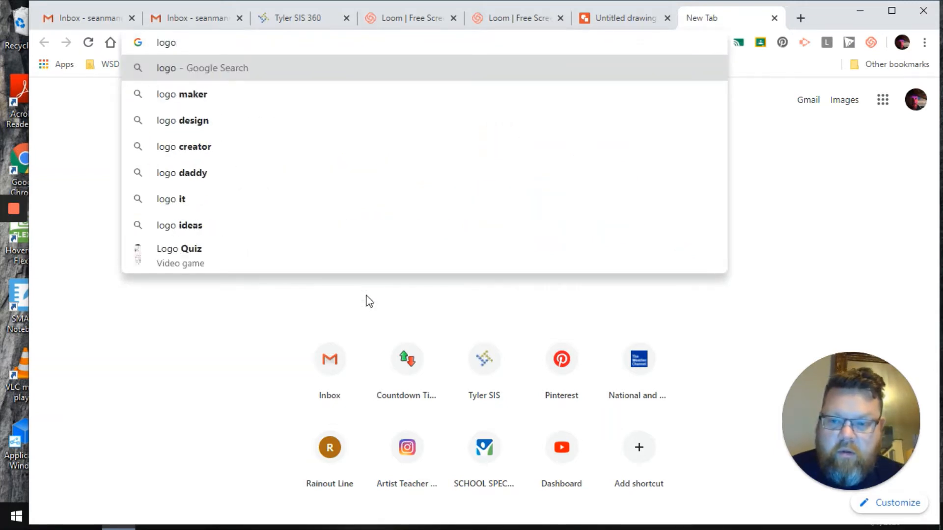
key("Return")
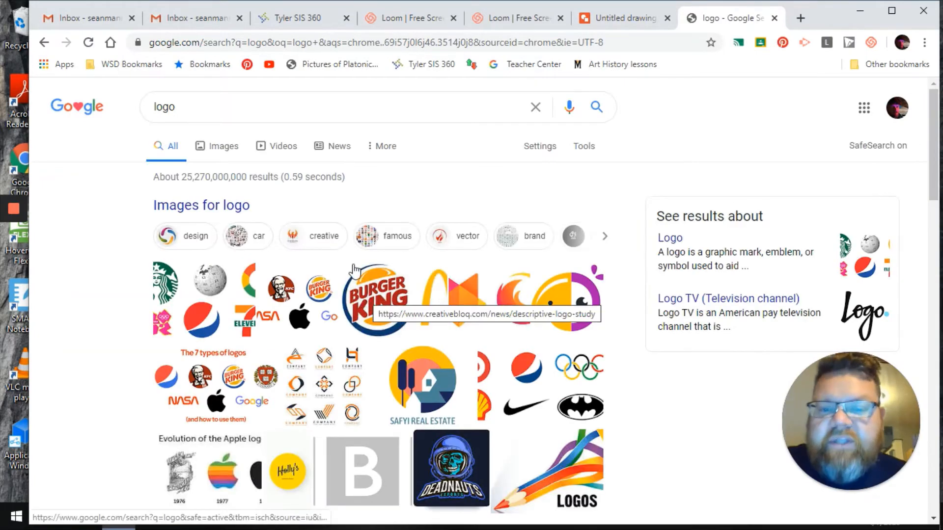
left_click(220, 155)
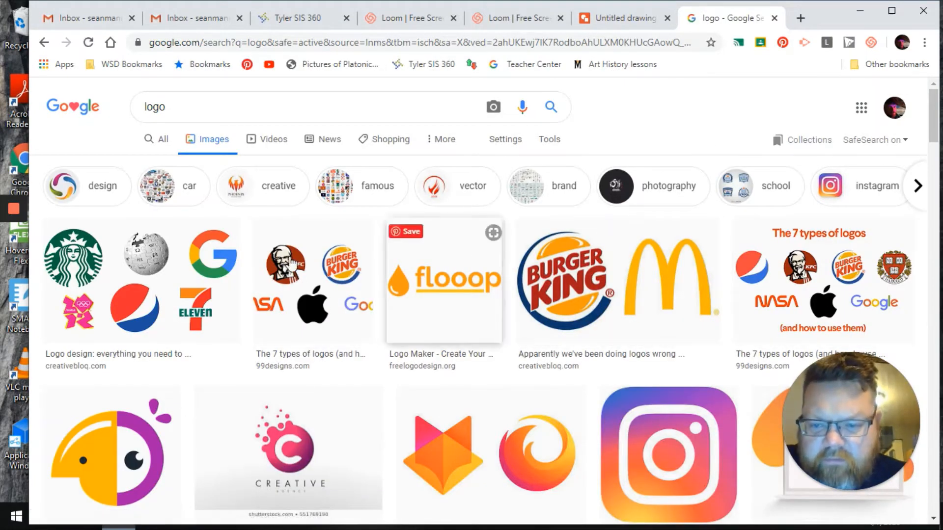
- Browse the logo image results for examples of company and brand logo designs
scroll(658, 379, "down", 3)
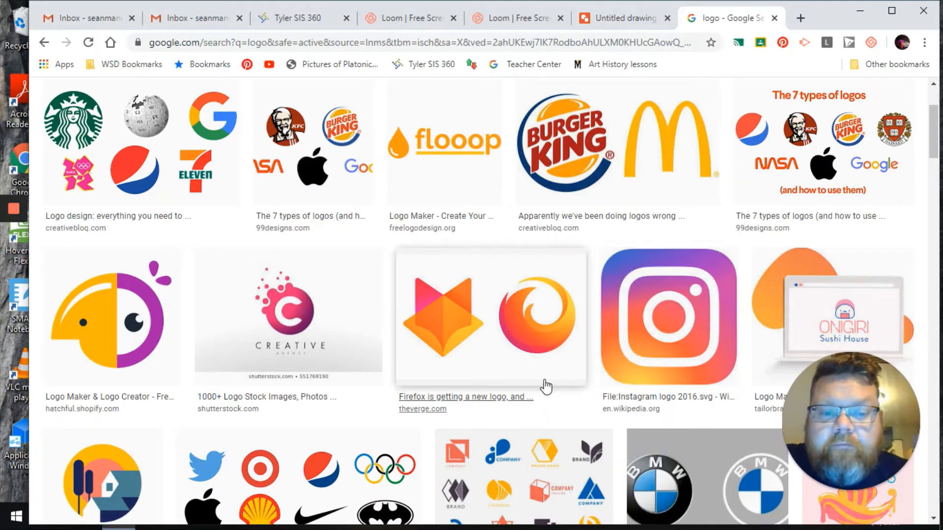
scroll(544, 300, "down", 1)
scroll(544, 301, "down", 7)
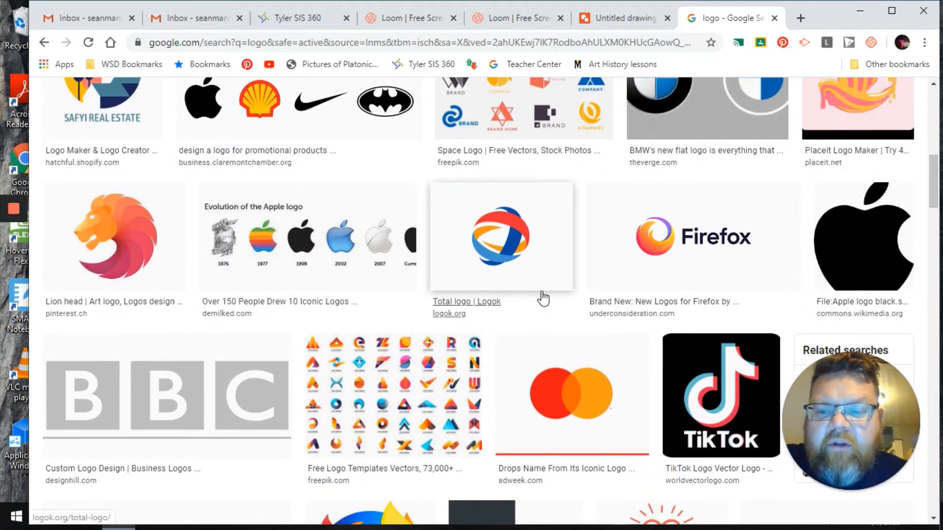
scroll(543, 298, "down", 3)
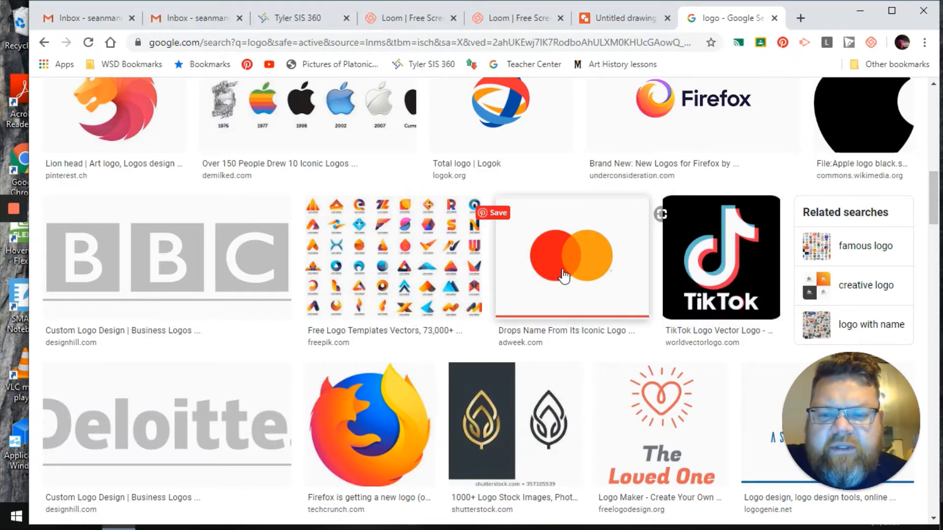
scroll(564, 273, "down", 1)
scroll(563, 277, "down", 3)
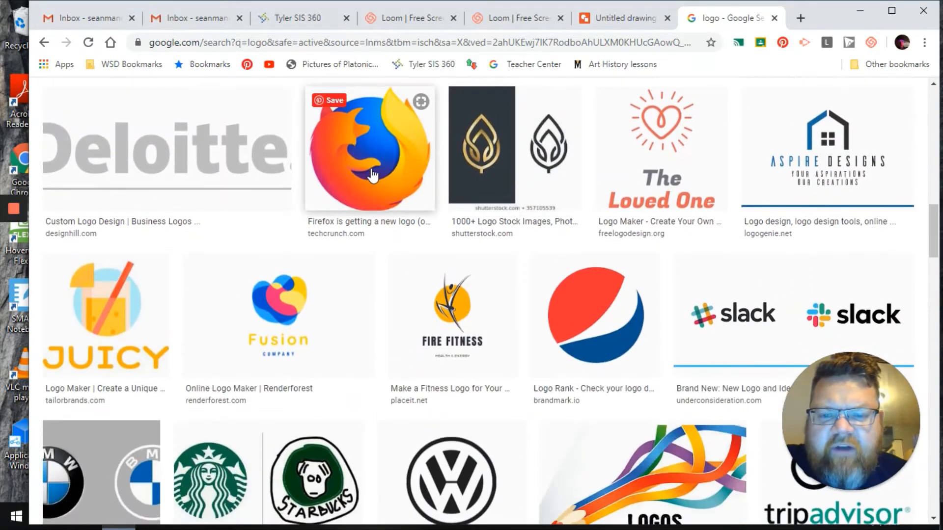
scroll(469, 253, "down", 4)
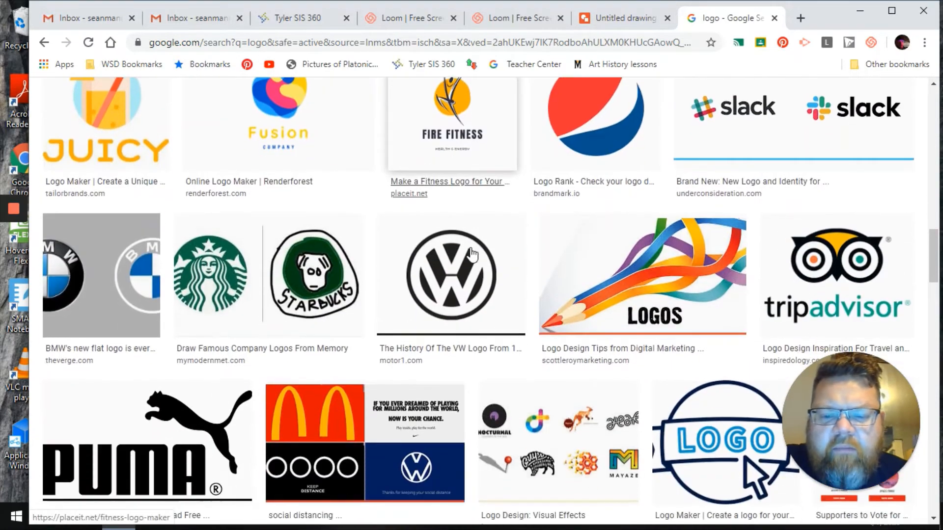
scroll(472, 251, "down", 8)
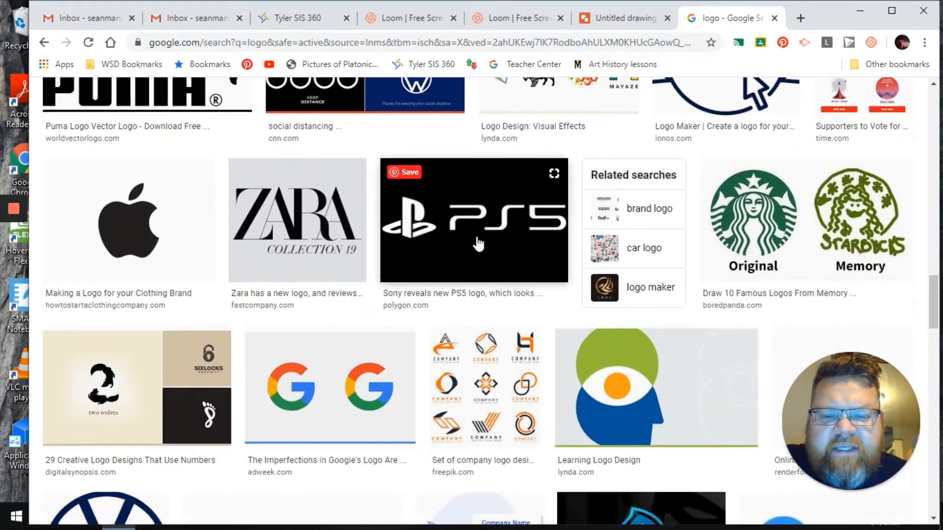
scroll(478, 243, "down", 3)
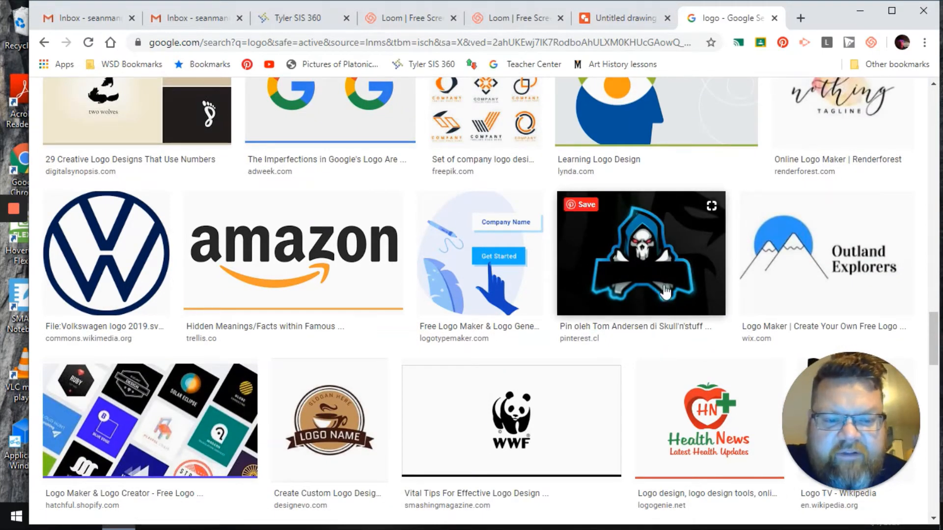
- Preview the blue hooded skull logo, look through its related images, and close the preview
left_click(652, 270)
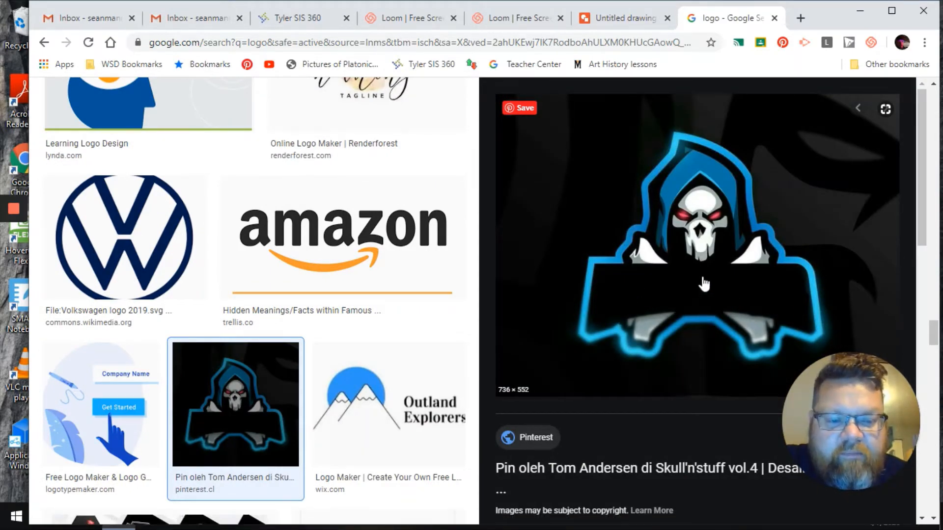
scroll(704, 284, "down", 1)
scroll(704, 284, "down", 10)
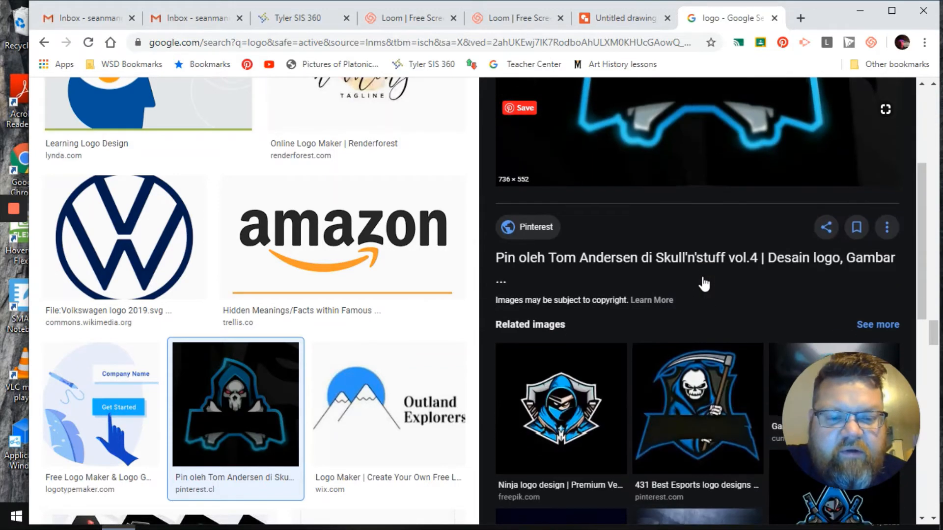
scroll(703, 284, "down", 1)
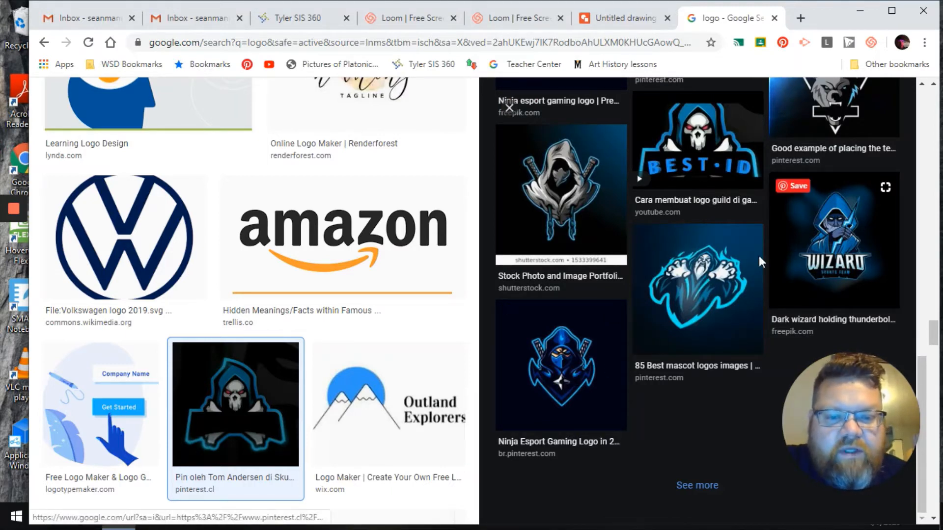
scroll(577, 294, "up", 2)
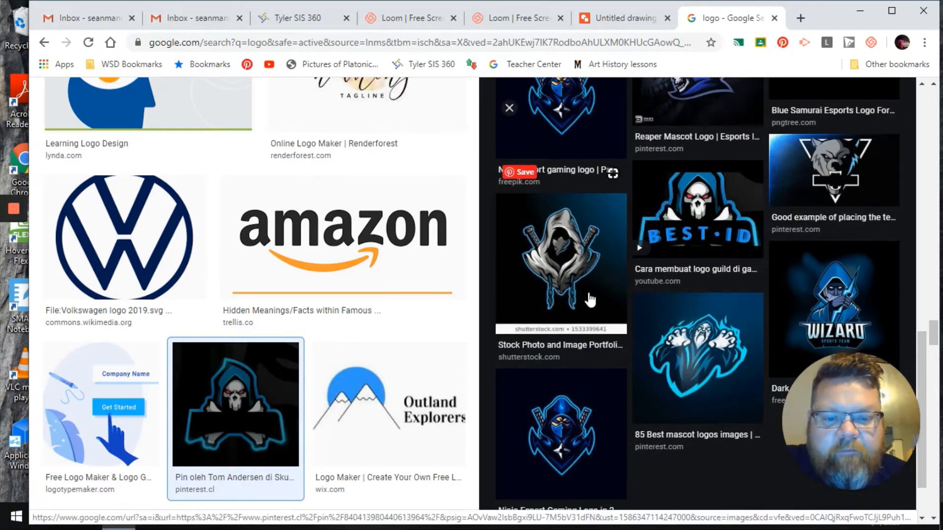
scroll(590, 300, "up", 5)
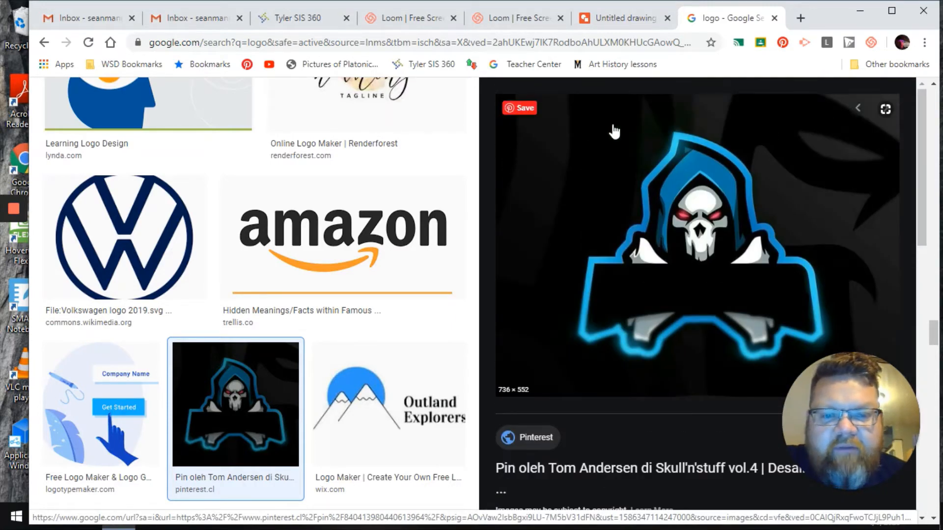
scroll(432, 167, "down", 8)
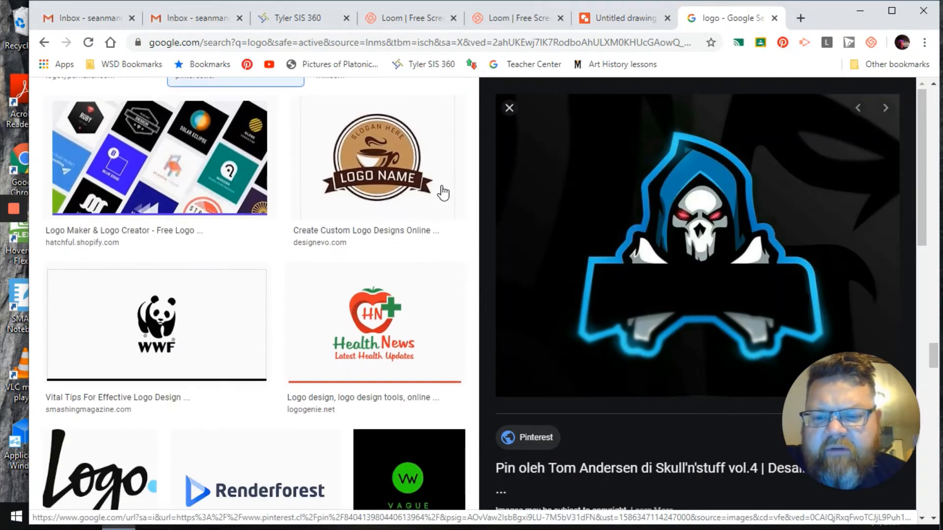
scroll(444, 192, "up", 4)
left_click(509, 108)
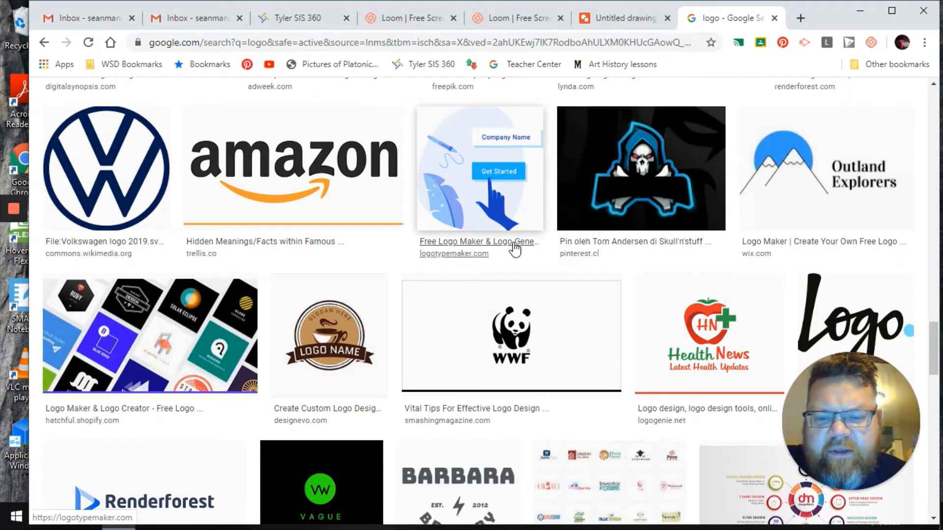
- Examine more logo image results beyond the hooded skull logo for further design examples
scroll(514, 249, "down", 3)
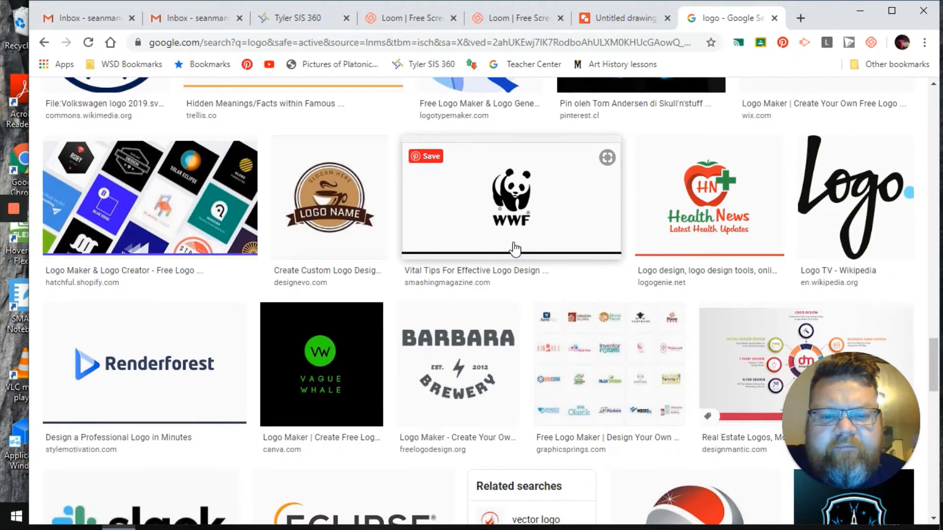
scroll(515, 250, "down", 7)
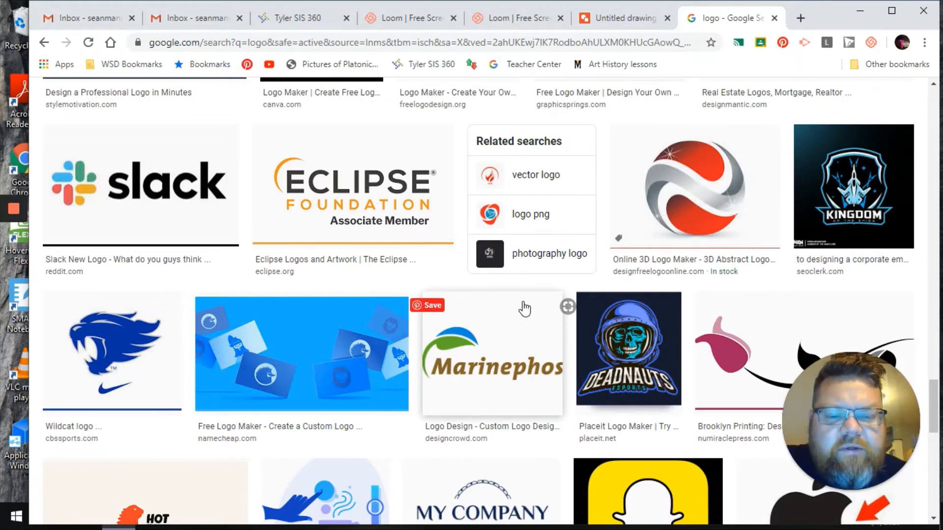
scroll(525, 308, "down", 7)
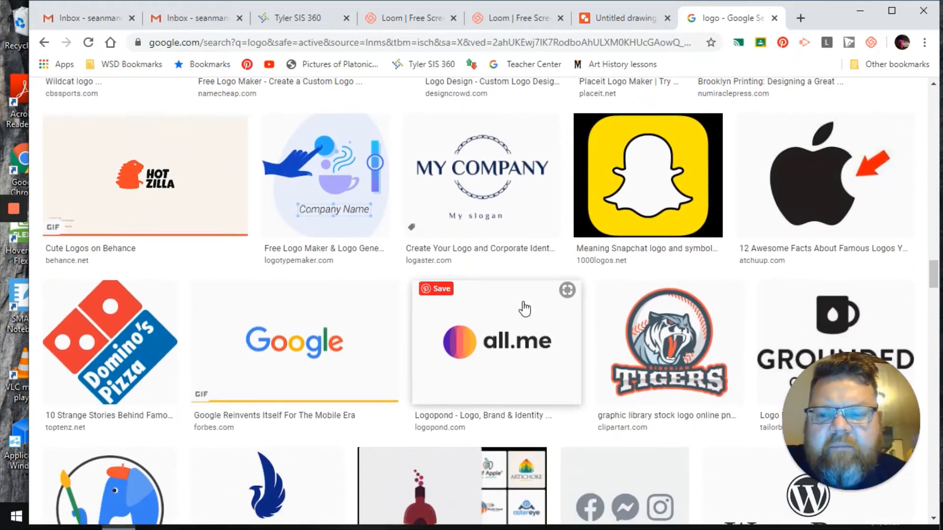
scroll(525, 308, "down", 4)
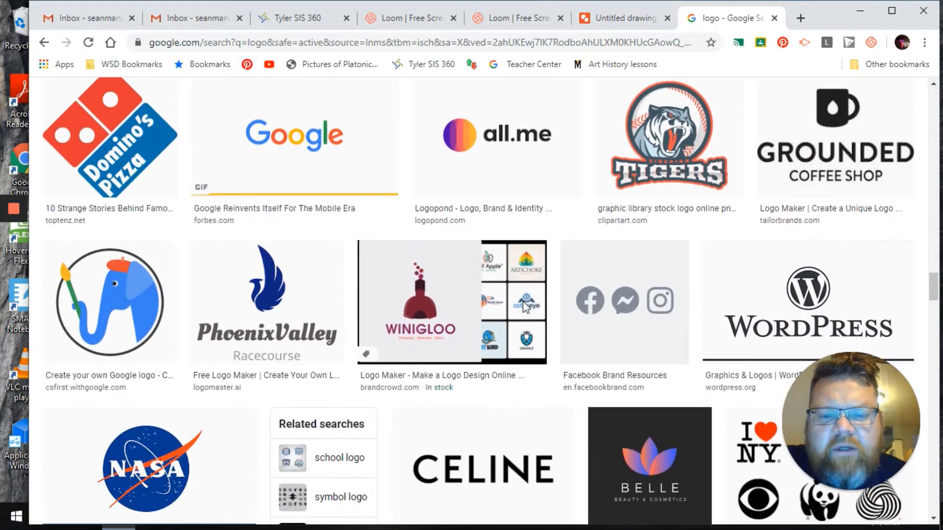
scroll(525, 307, "down", 6)
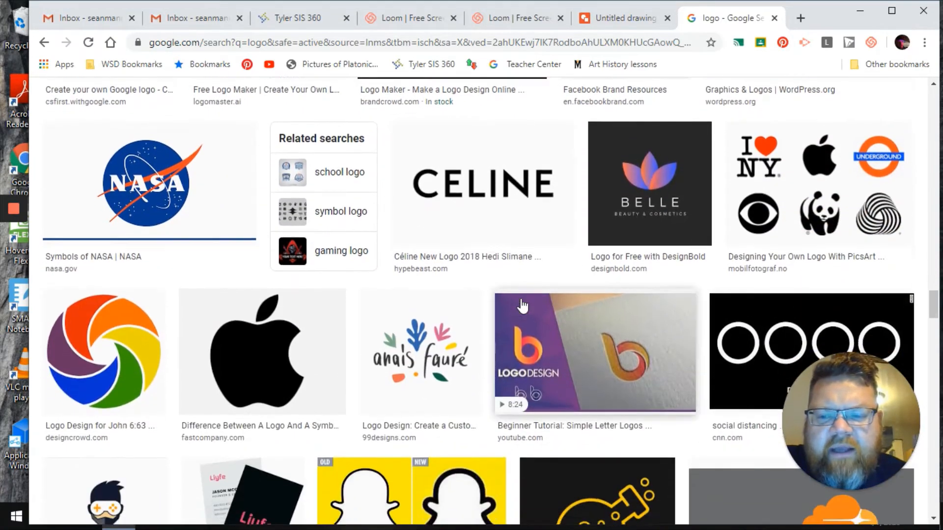
scroll(522, 305, "down", 1)
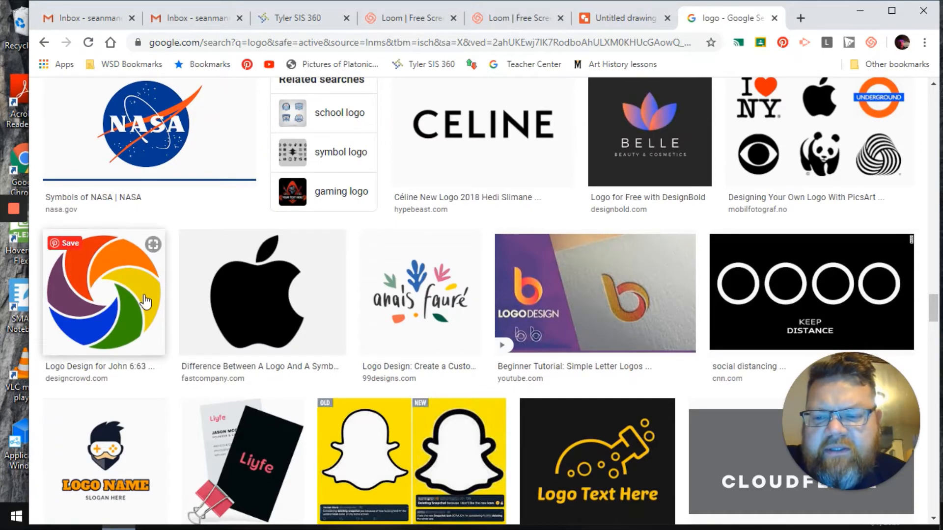
scroll(643, 307, "up", 14)
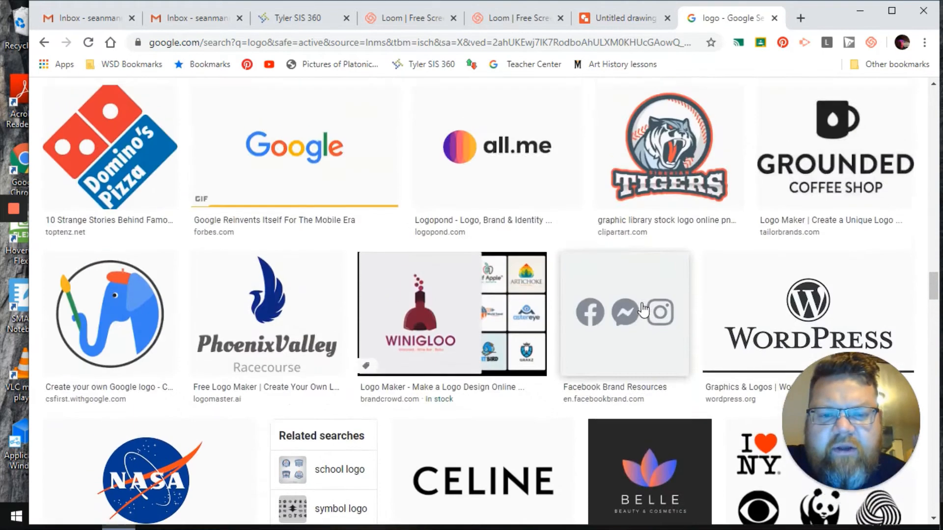
- Preview the Siberian Tigers baseball logo and look over its related images
scroll(648, 324, "down", 1)
left_click(658, 344)
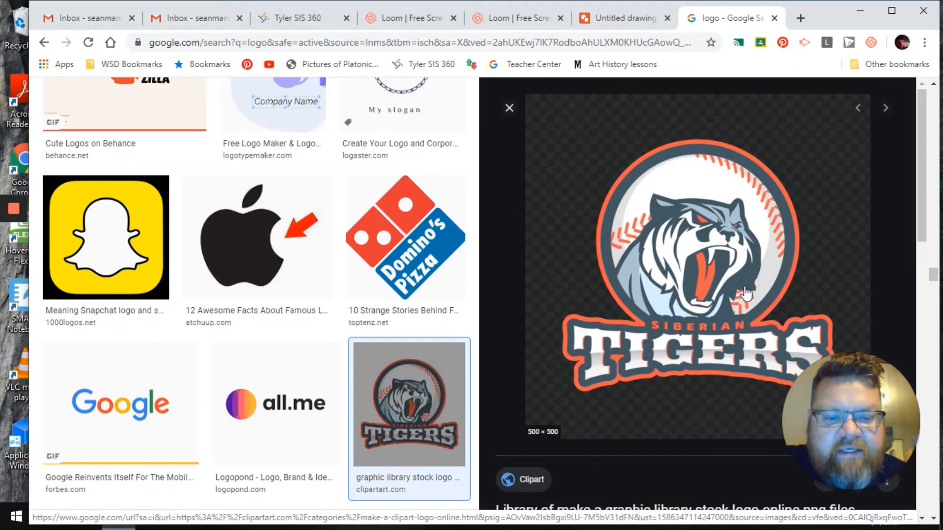
scroll(710, 292, "down", 3)
scroll(715, 307, "down", 1)
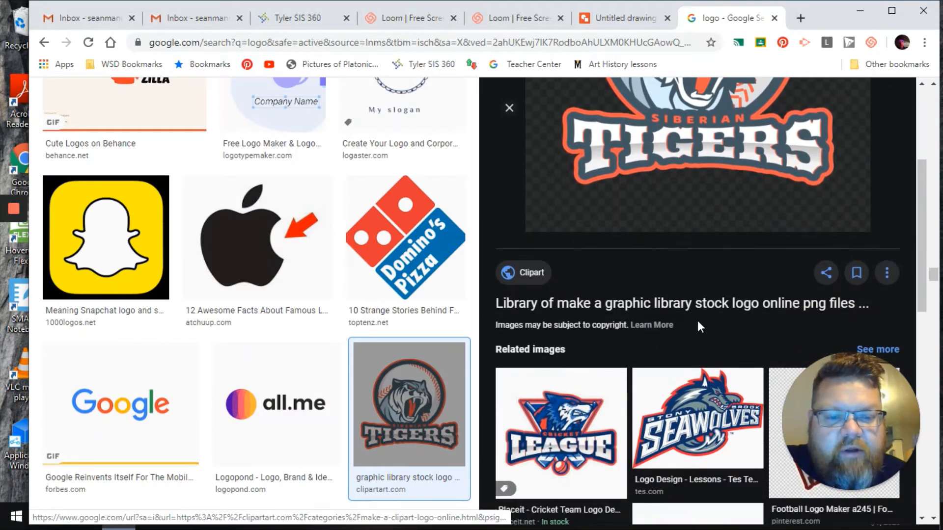
scroll(771, 316, "up", 4)
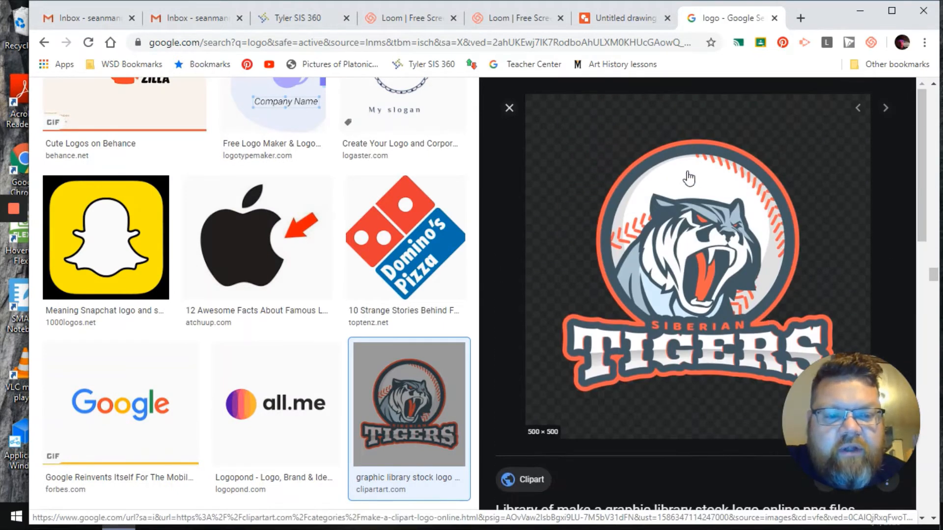
- Copy the Siberian Tigers logo image from the search preview and paste it into the untitled drawing
right_click(677, 253)
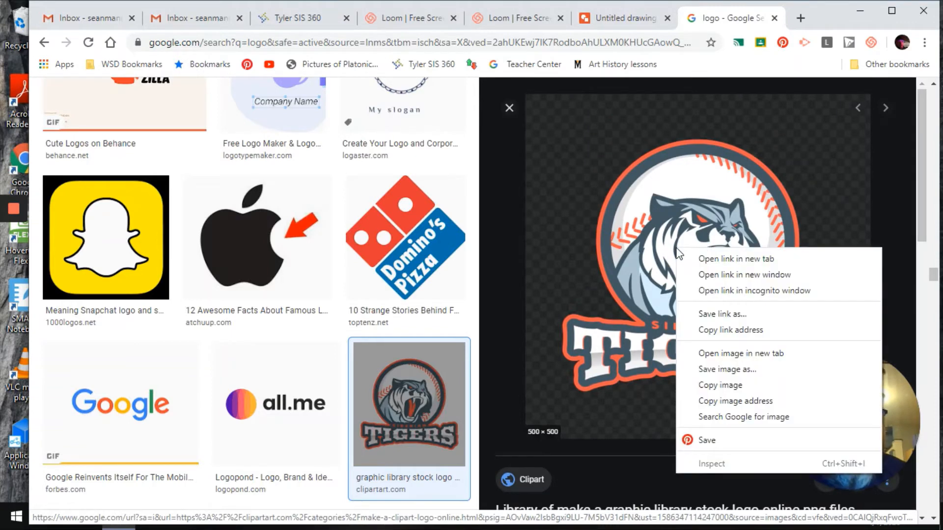
left_click(706, 385)
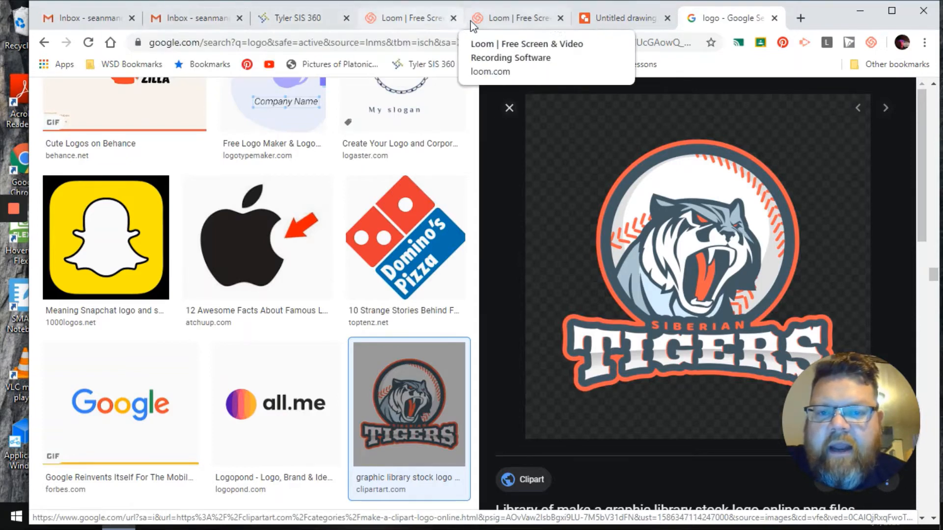
left_click(617, 20)
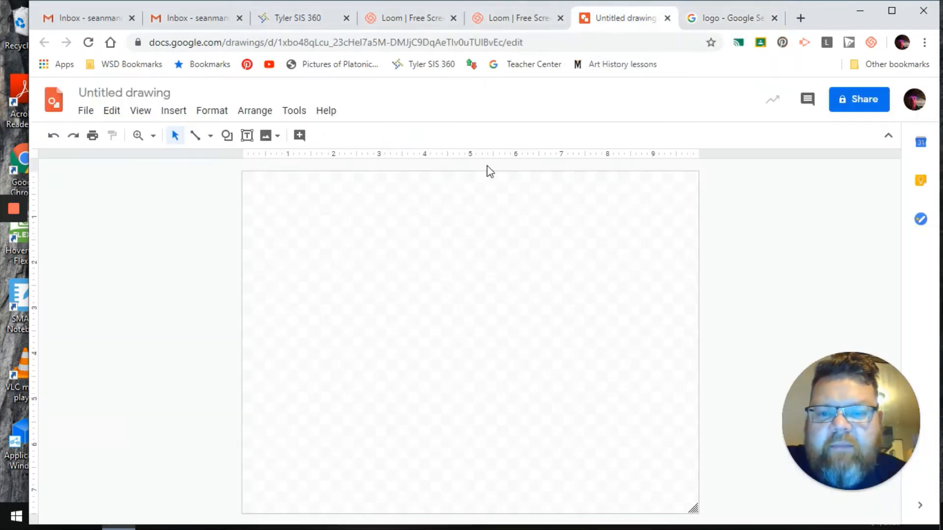
right_click(412, 281)
left_click(435, 337)
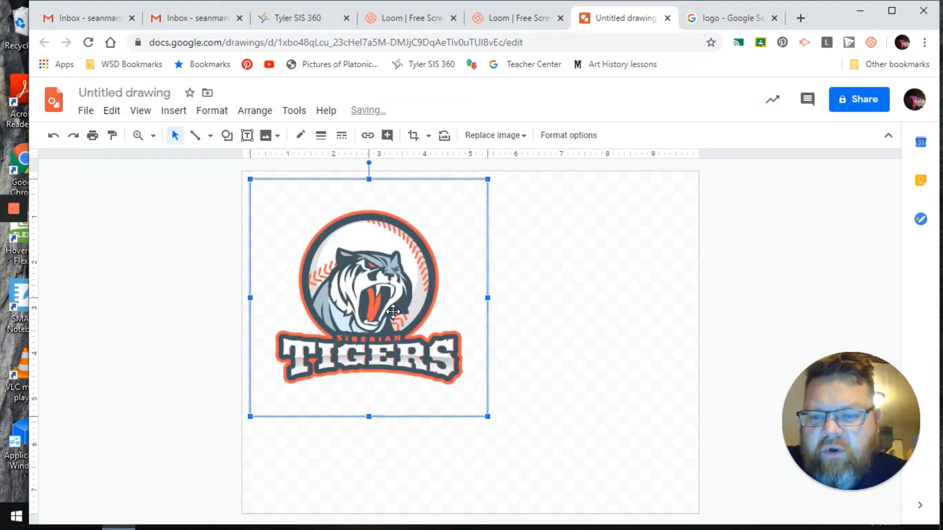
- Move the tiger logo around the canvas and place it flush in the canvas's upper-left corner
left_click_drag(393, 311, 440, 352)
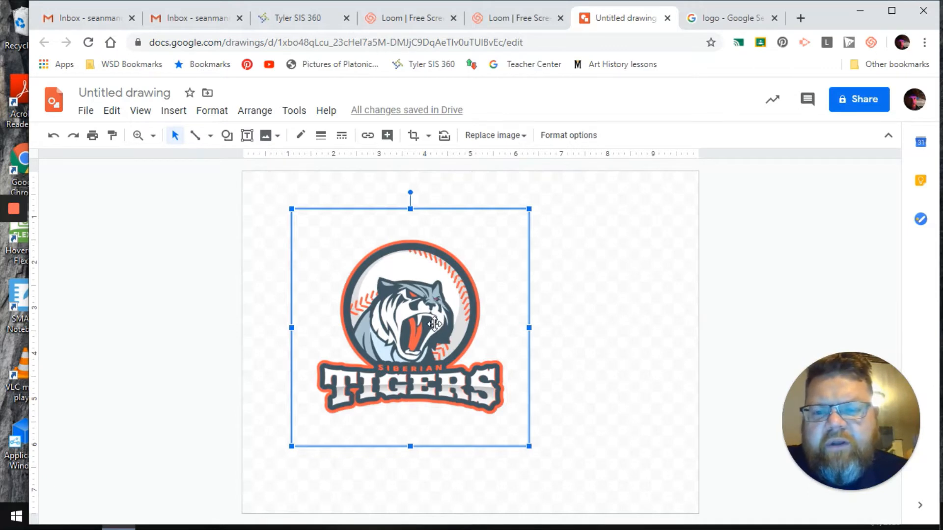
left_click_drag(435, 324, 503, 340)
left_click_drag(504, 340, 343, 289)
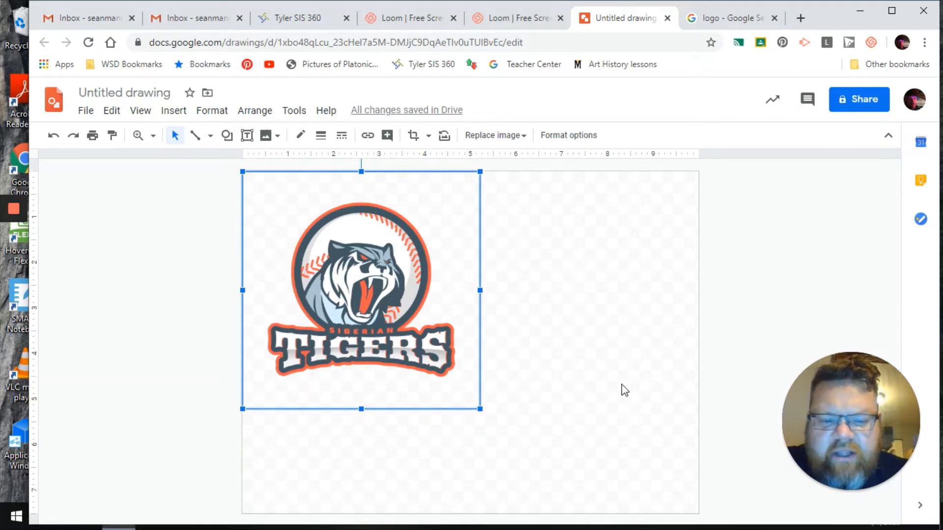
left_click(673, 458)
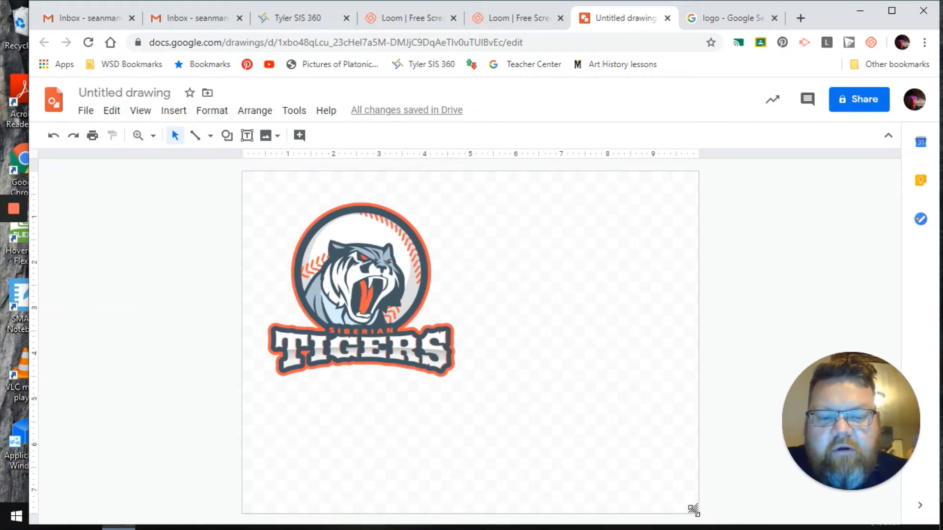
- Shrink the canvas to about 4.4 by 4.1 inches and reposition the tiger logo so it fits inside
left_click_drag(693, 510, 462, 384)
left_click_drag(485, 339, 457, 309)
left_click(673, 489)
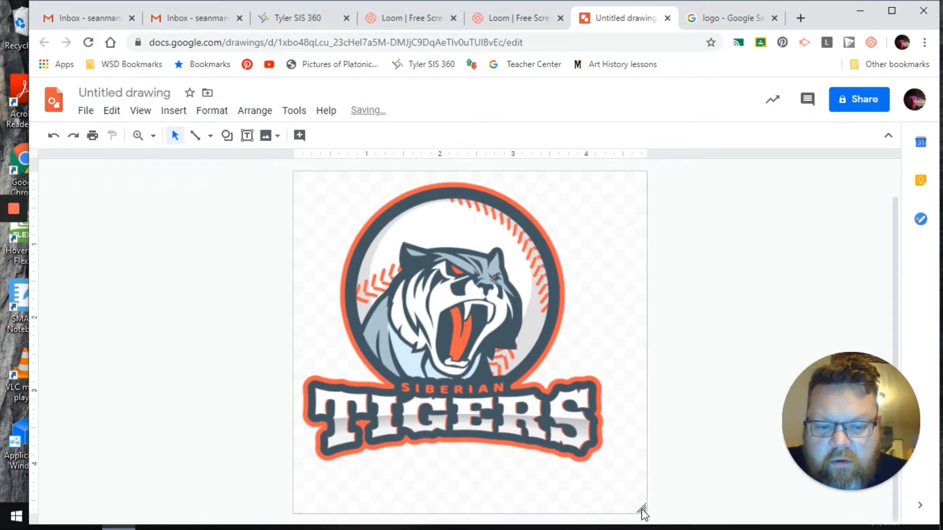
left_click_drag(640, 507, 617, 470)
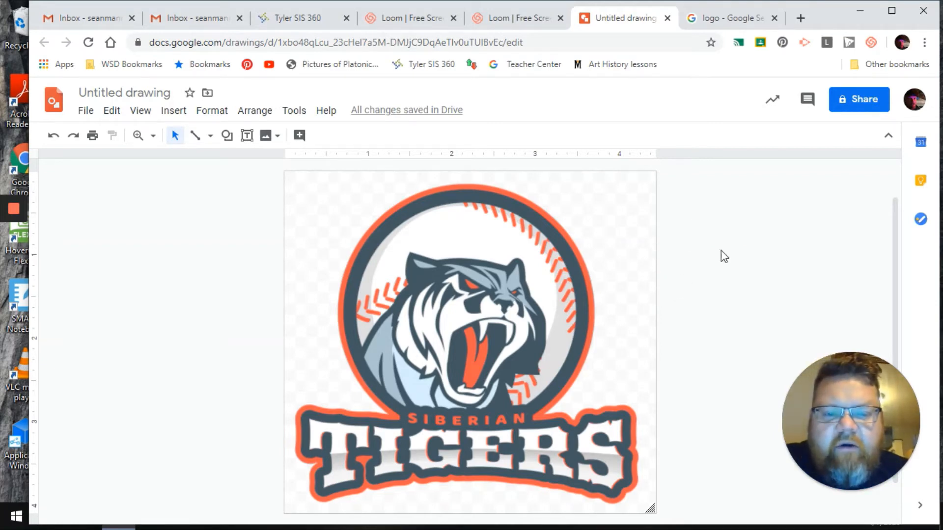
- Draw a rectangle about 2 by 1.5 inches over the upper-left part of the tiger logo
right_click(225, 138)
left_click(227, 136)
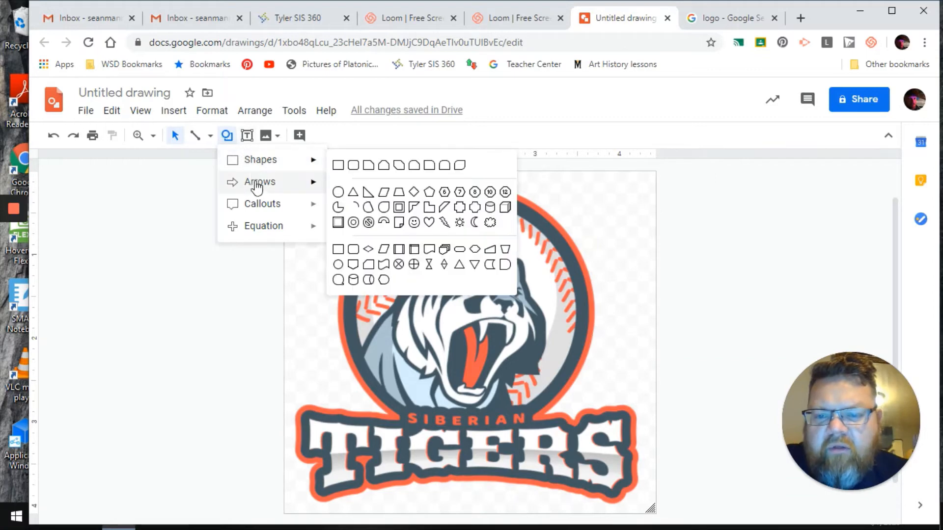
mouse_move(258, 190)
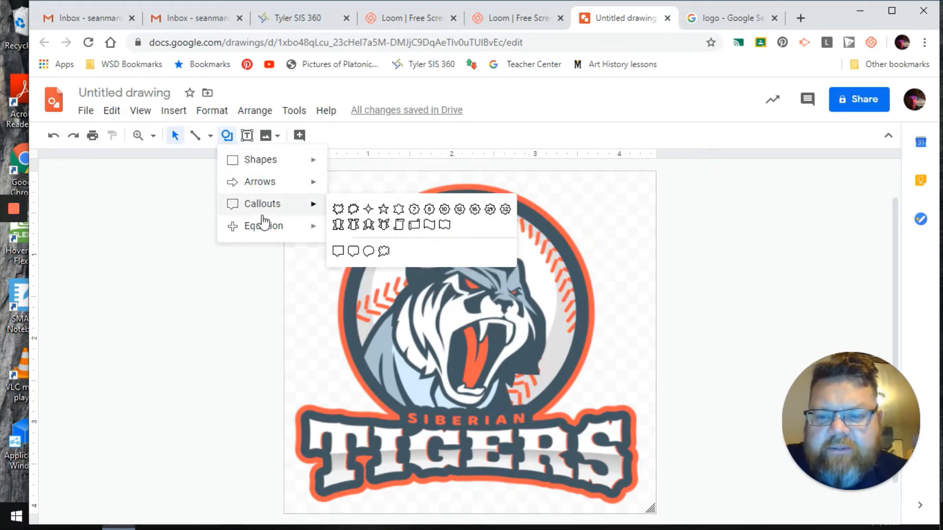
mouse_move(263, 161)
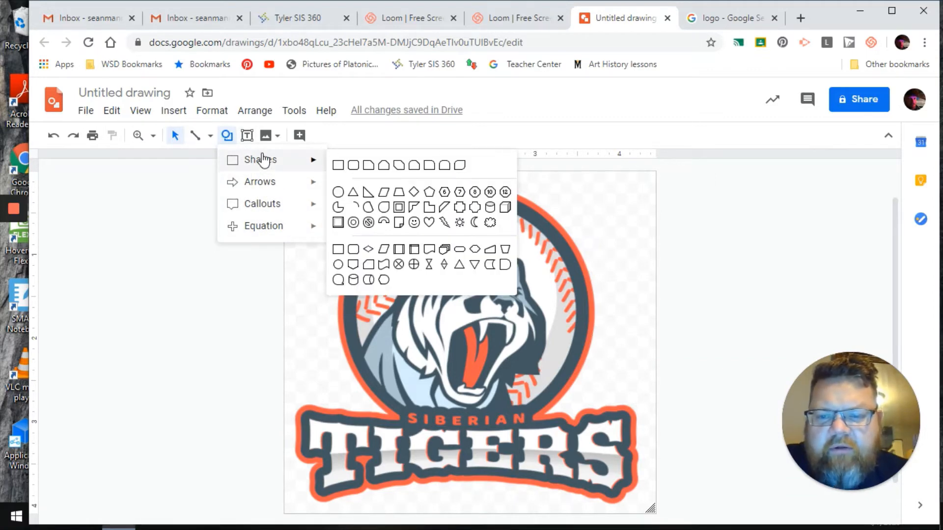
left_click(338, 165)
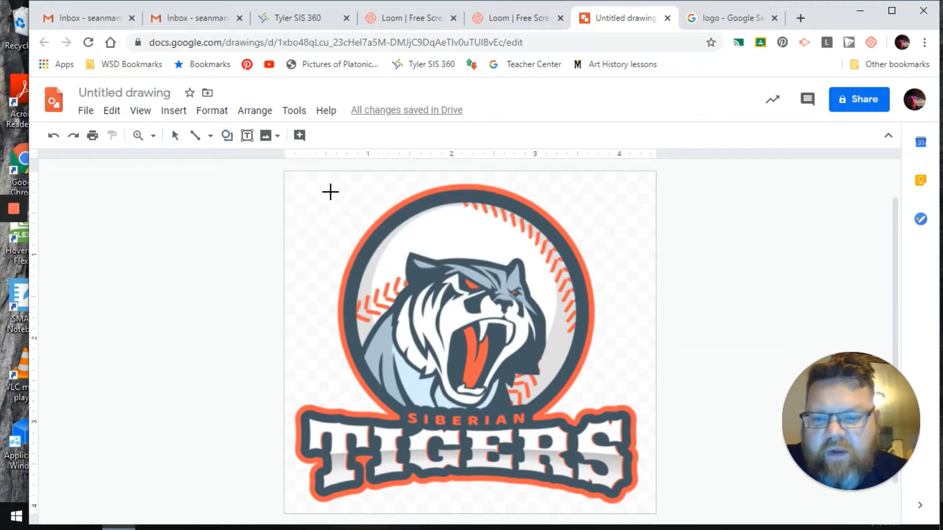
left_click_drag(332, 193, 497, 322)
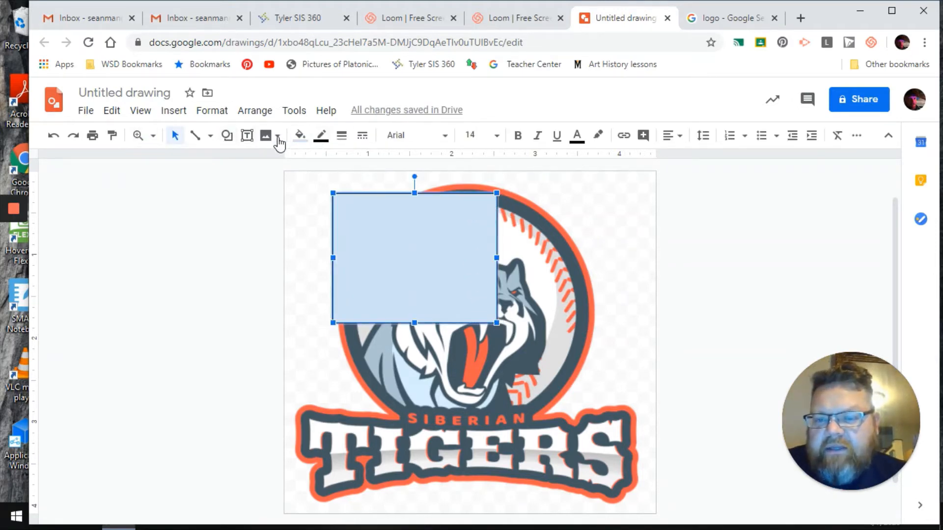
left_click(192, 204)
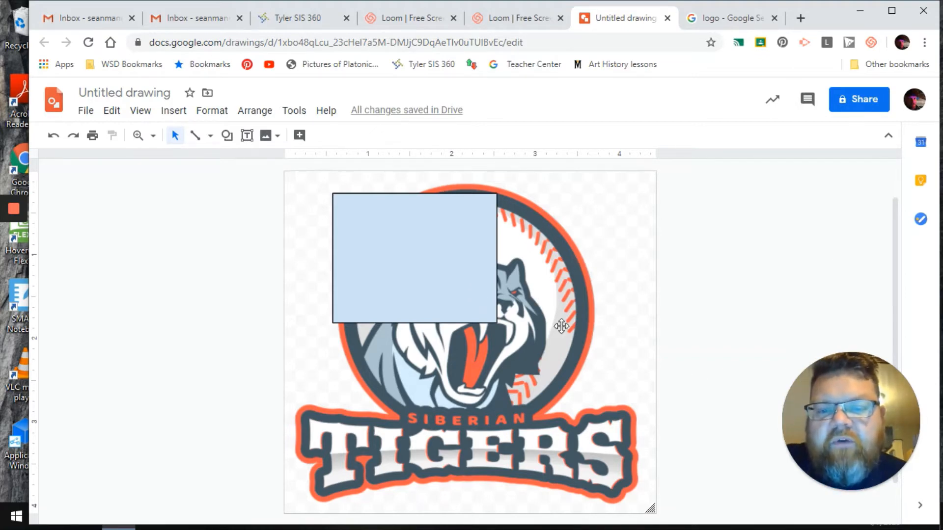
- Send the rectangle one level backward behind the tiger logo, and bring it one level forward again
left_click(455, 267)
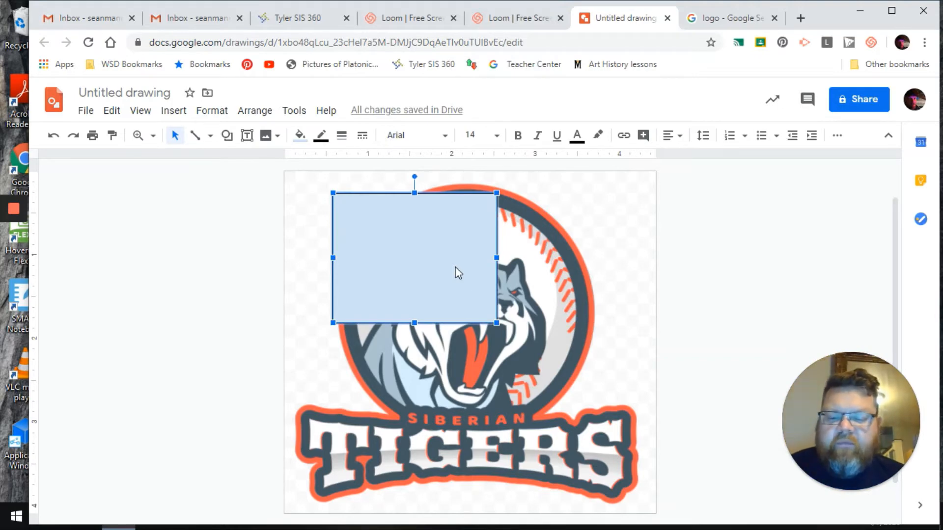
key("ctrl+Down")
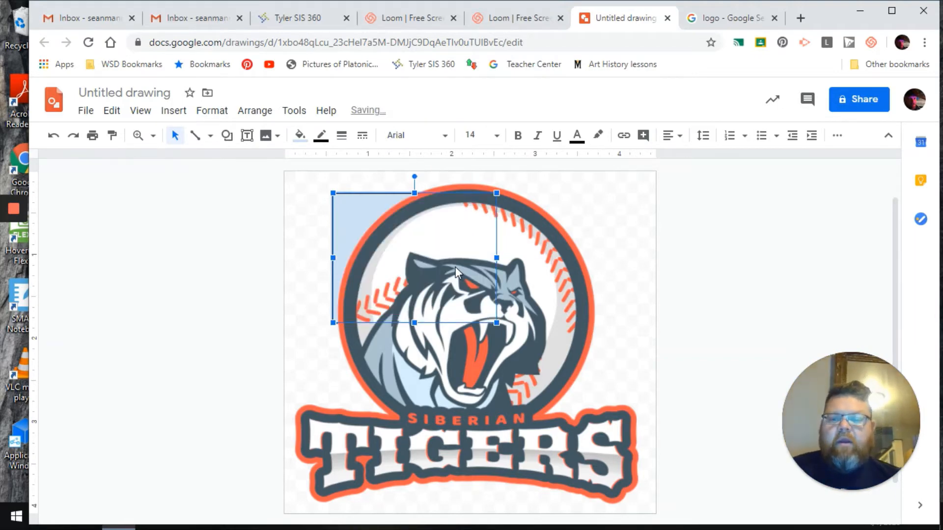
key("ctrl+Up")
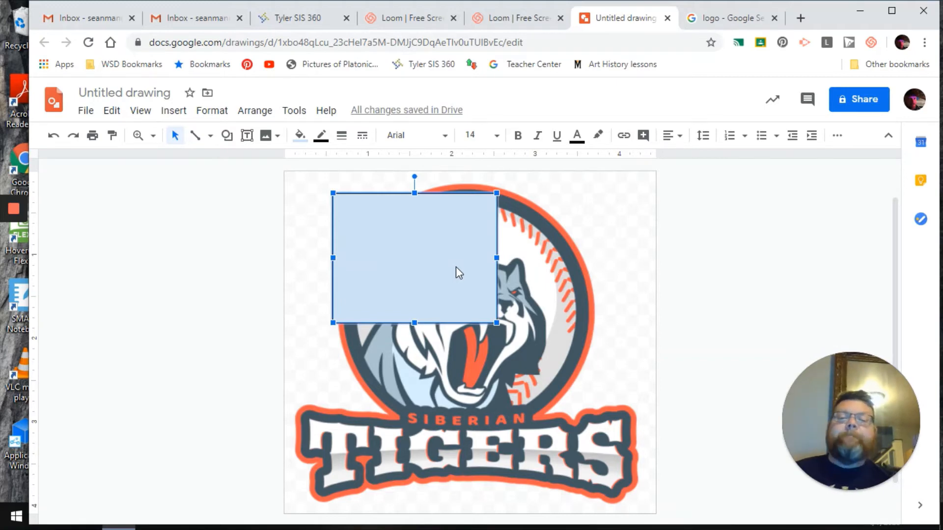
- Alternate the rectangle repeatedly between the very back and the very front of the stacking order, ending at the front
key("ctrl+shift+Down")
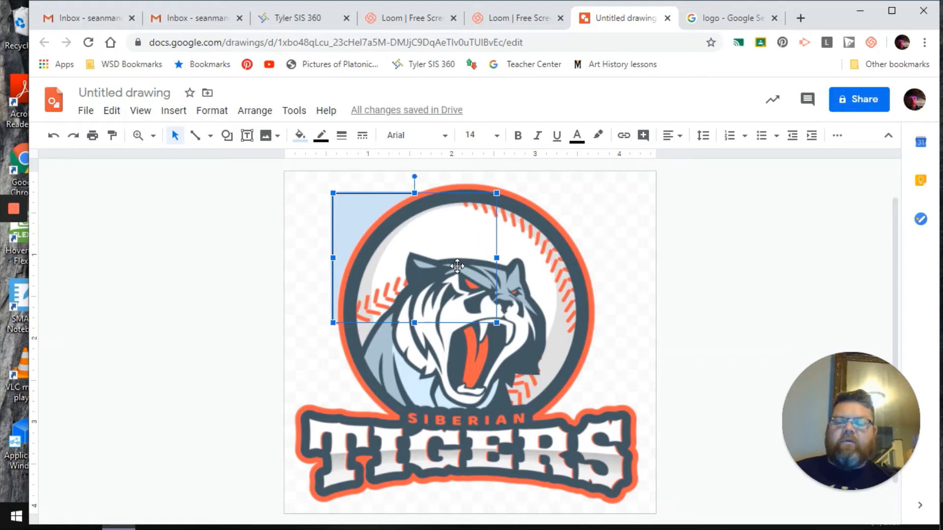
key("ctrl+shift+Up")
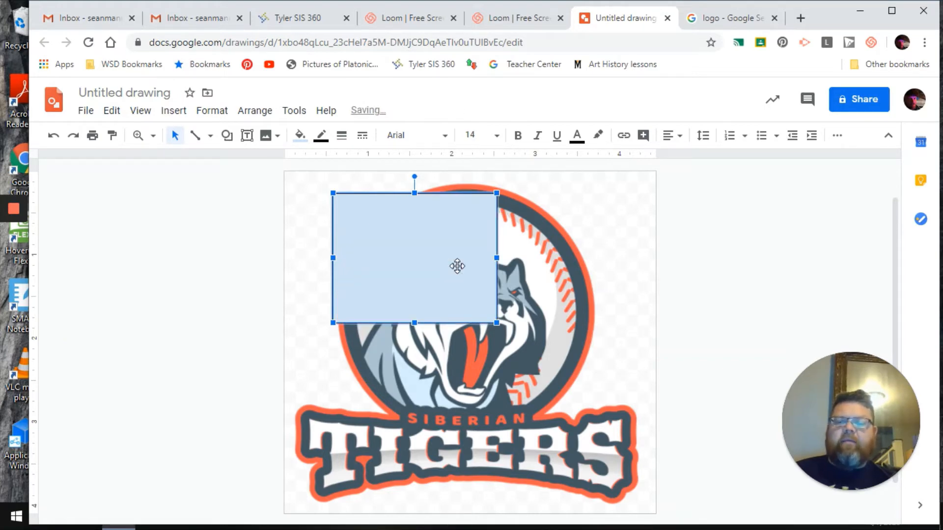
key("ctrl+shift+Down")
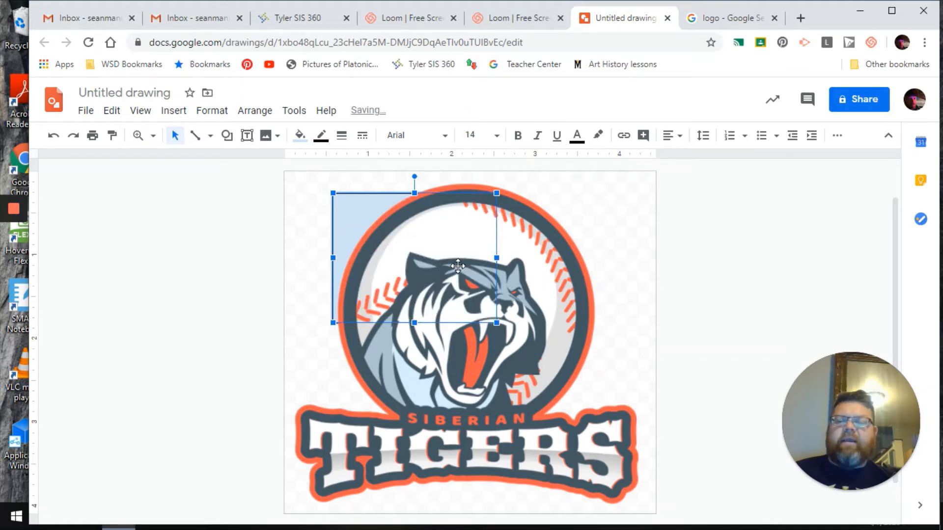
key("ctrl+shift+Up")
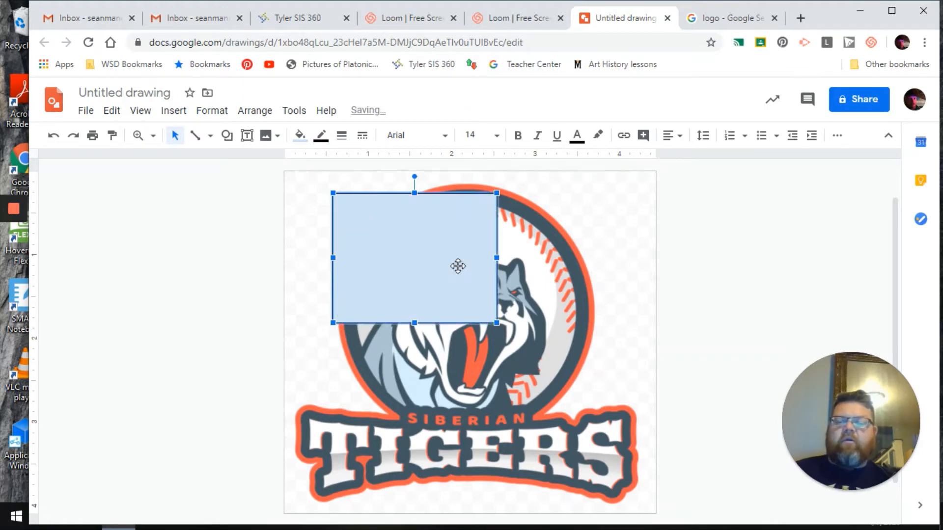
key("ctrl+shift+Down")
key("ctrl+shift+Up")
key("ctrl+shift+Down")
key("ctrl+shift+Up")
key("ctrl+shift+Down")
key("ctrl+shift+Up")
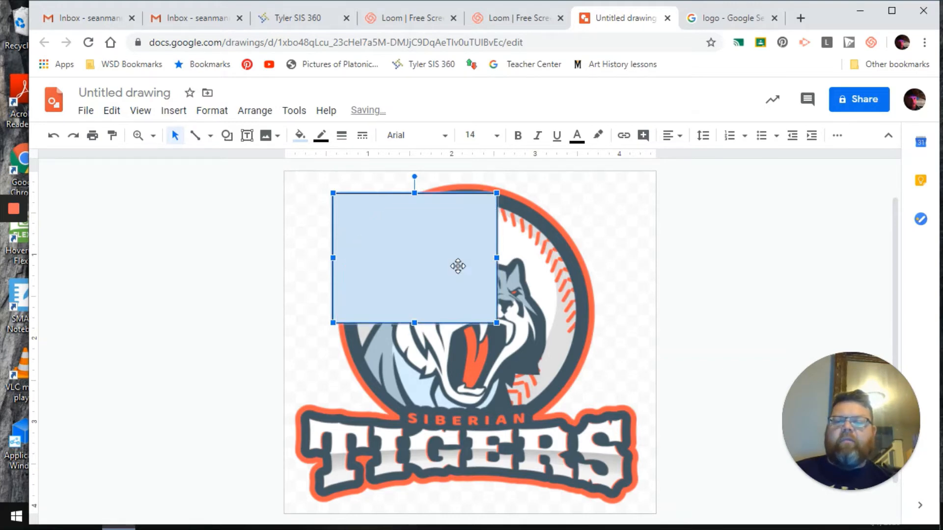
key("ctrl+shift+Down")
key("ctrl+shift+Up")
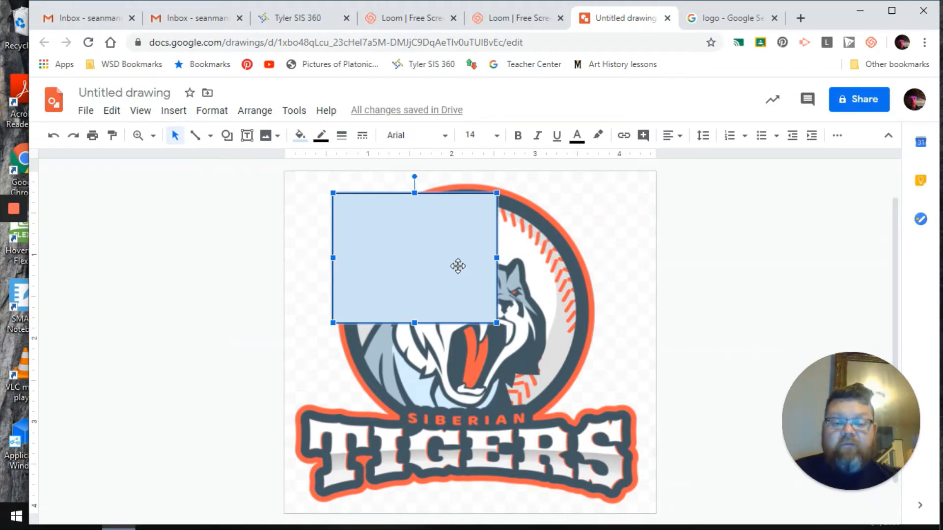
key("ctrl+shift+Down")
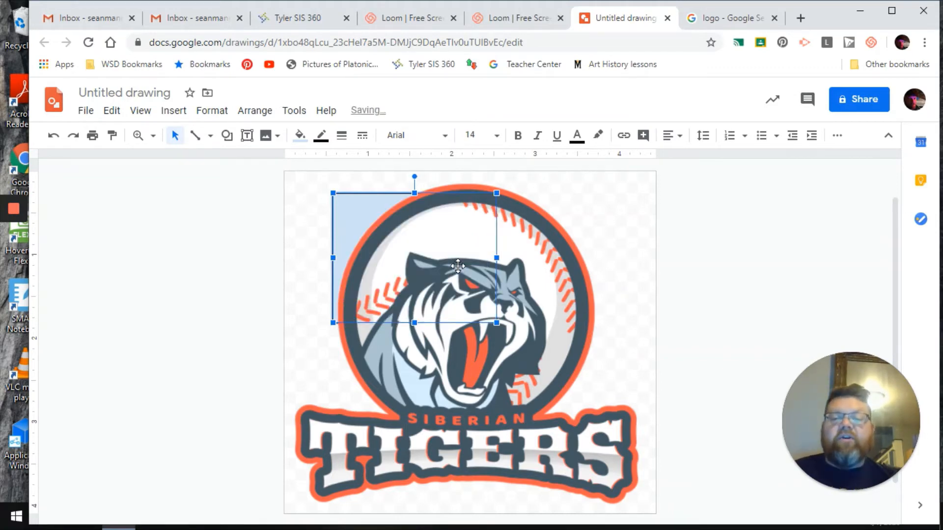
key("ctrl+shift+Up")
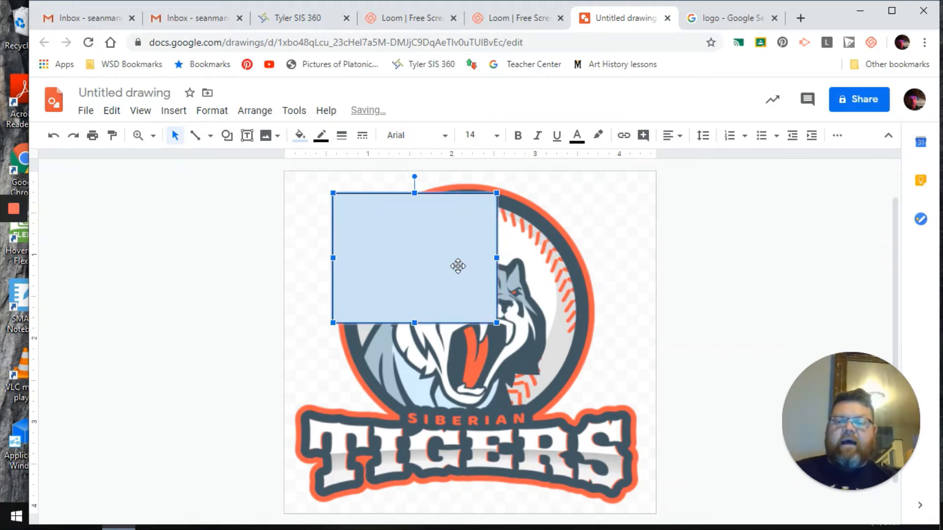
key("ctrl+shift+Down")
key("ctrl+shift+Up")
key("ctrl+shift+Down")
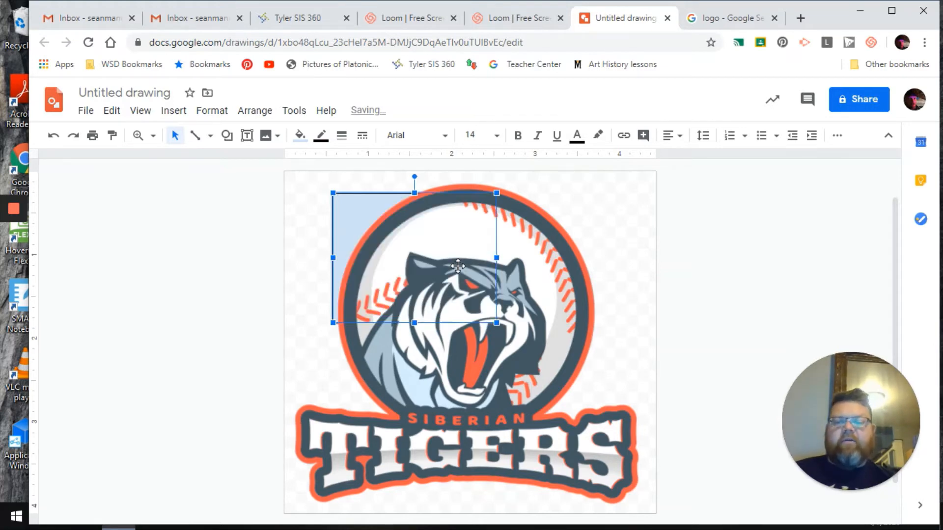
key("ctrl+shift+Up")
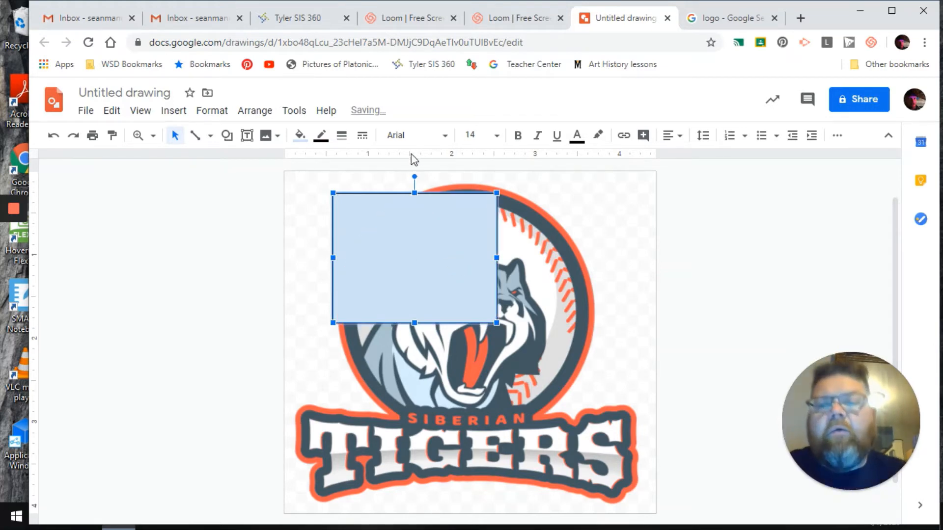
- Draw a second rectangle about 2.2 by 2.4 inches over the logo's right half, overlapping the first rectangle
left_click(227, 136)
mouse_move(231, 160)
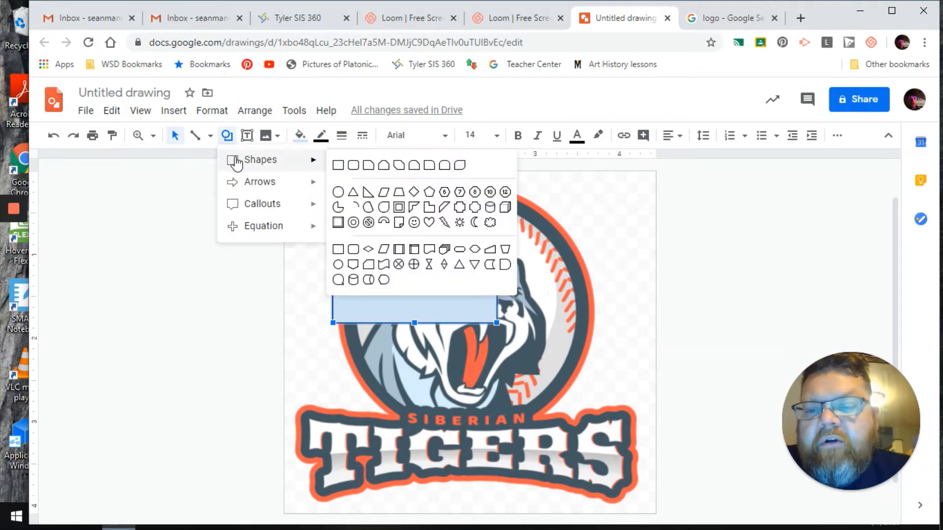
left_click(340, 163)
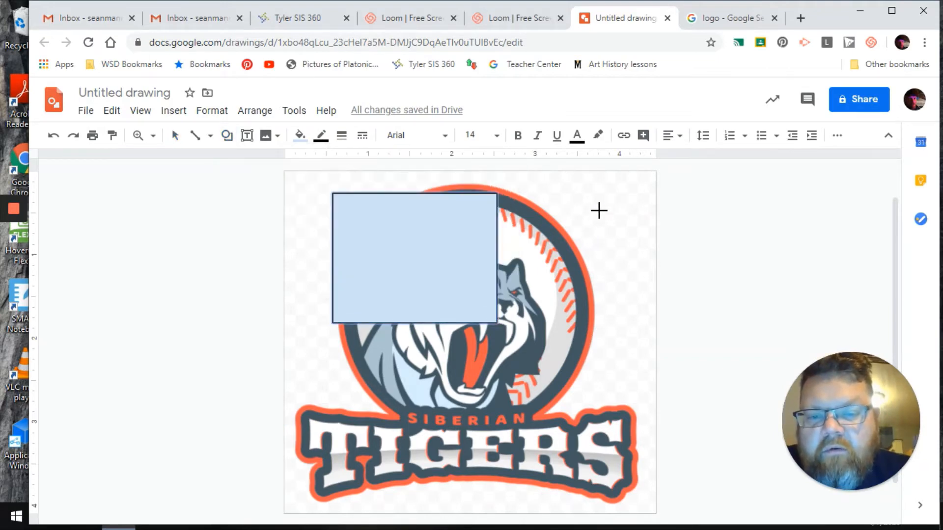
left_click_drag(600, 214, 415, 415)
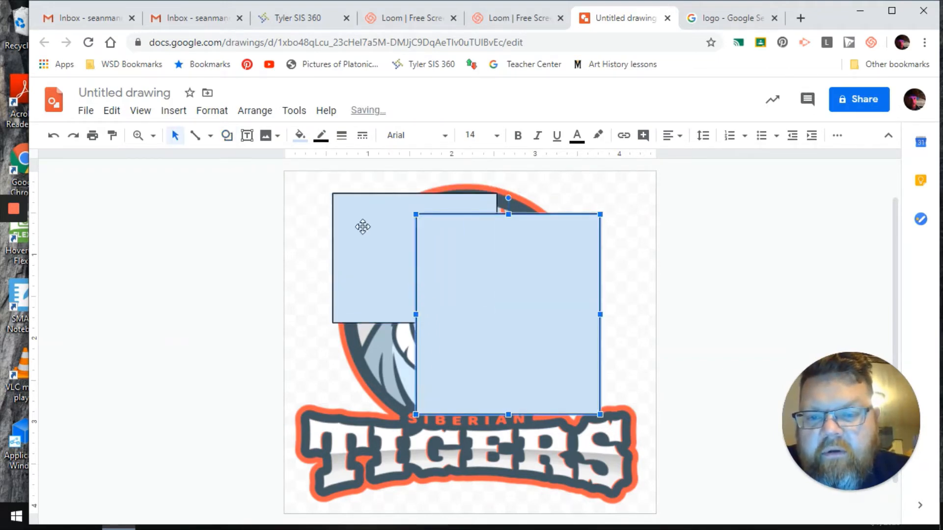
left_click(195, 199)
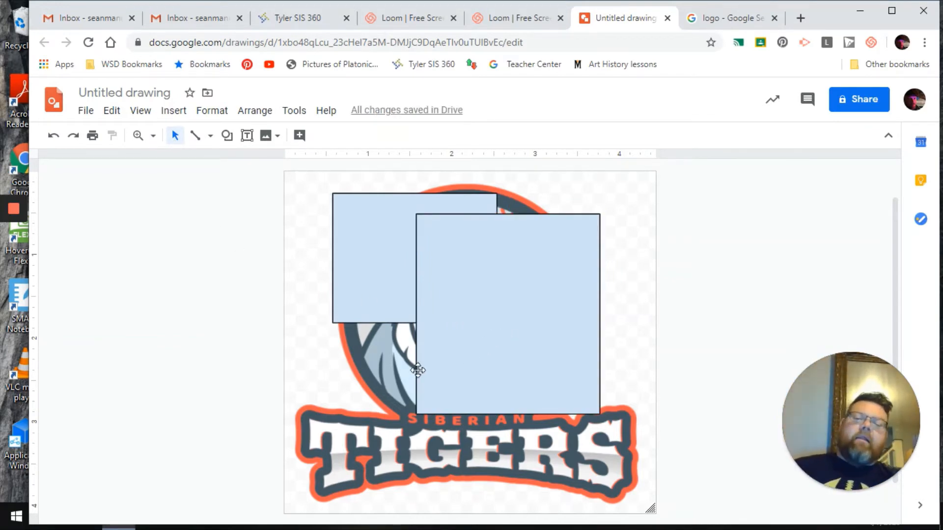
- Send the second, larger rectangle backward two levels, behind both the first rectangle and the tiger logo
left_click(526, 272)
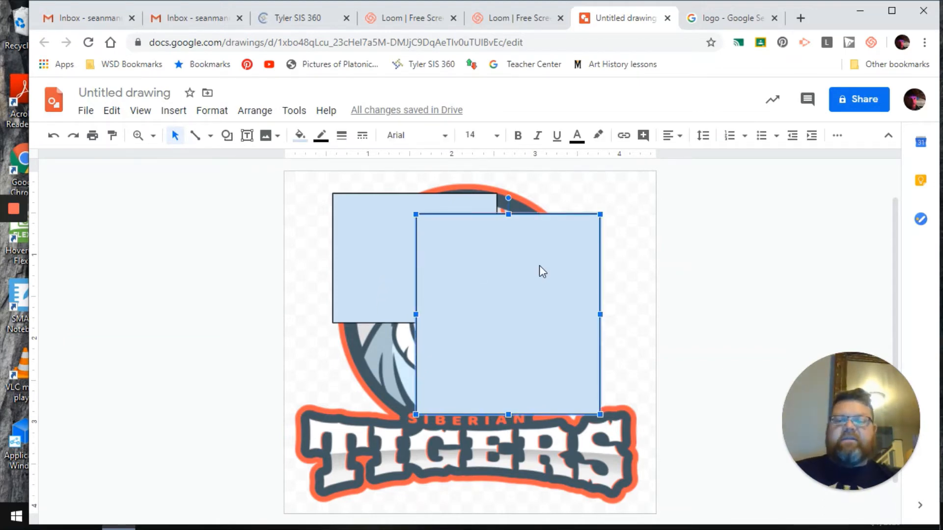
key("ctrl+Down")
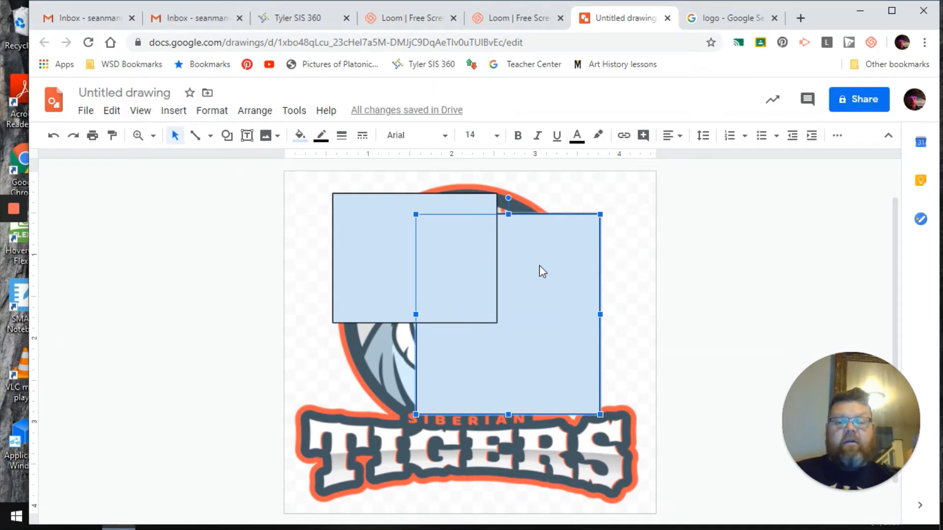
key("ctrl+Down")
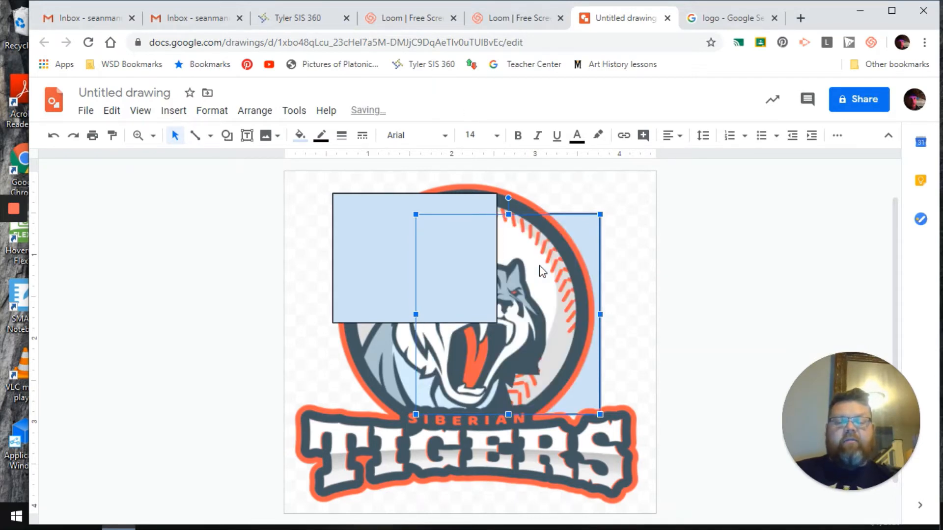
- Bring the larger rectangle in front of the logo and first rectangle, and alternate it backward and forward through the stacking order, ending at the front
key("ctrl+Up")
key("ctrl+Up")
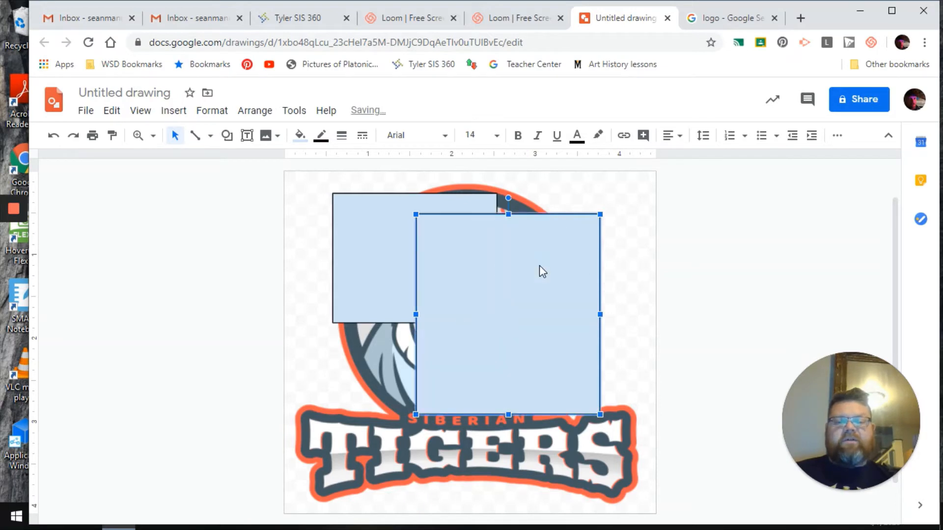
key("ctrl+Down")
key("ctrl+Down")
key("ctrl+Up")
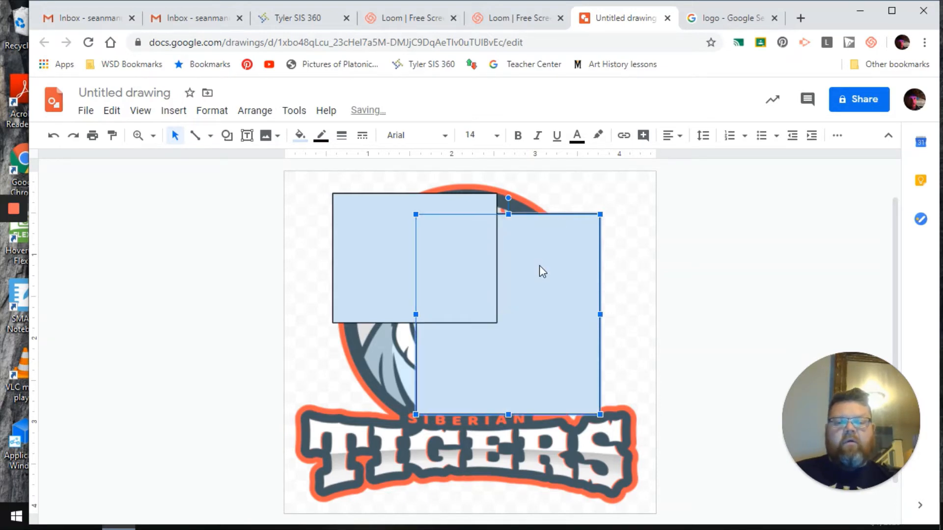
key("ctrl+Down")
key("ctrl+Up")
key("ctrl+Up")
key("ctrl+Down")
key("ctrl+Up")
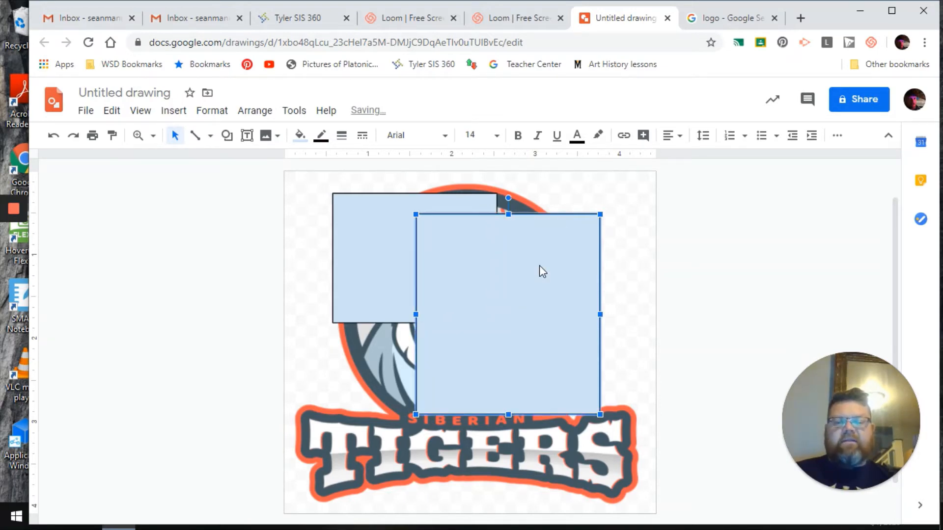
key("ctrl+Down")
key("ctrl+Up")
key("ctrl+Down")
key("ctrl+Down")
key("ctrl+Up")
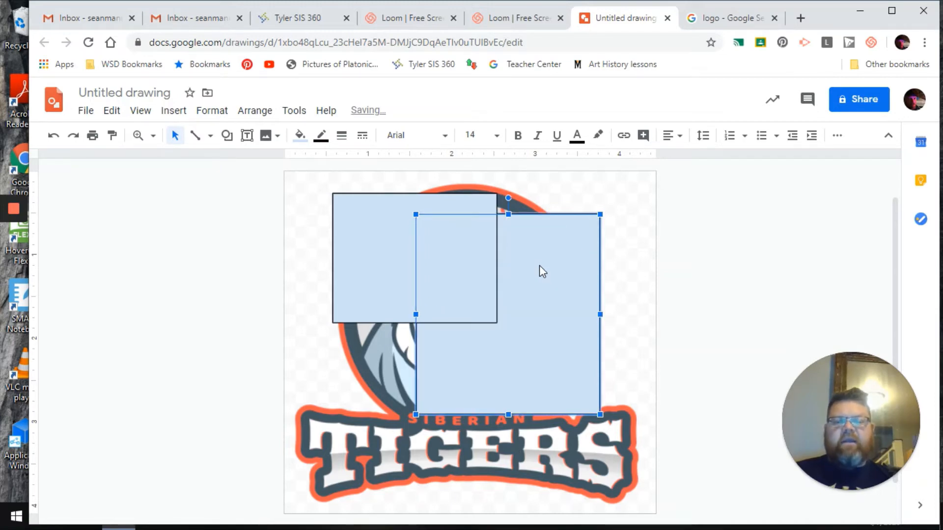
key("ctrl+Up")
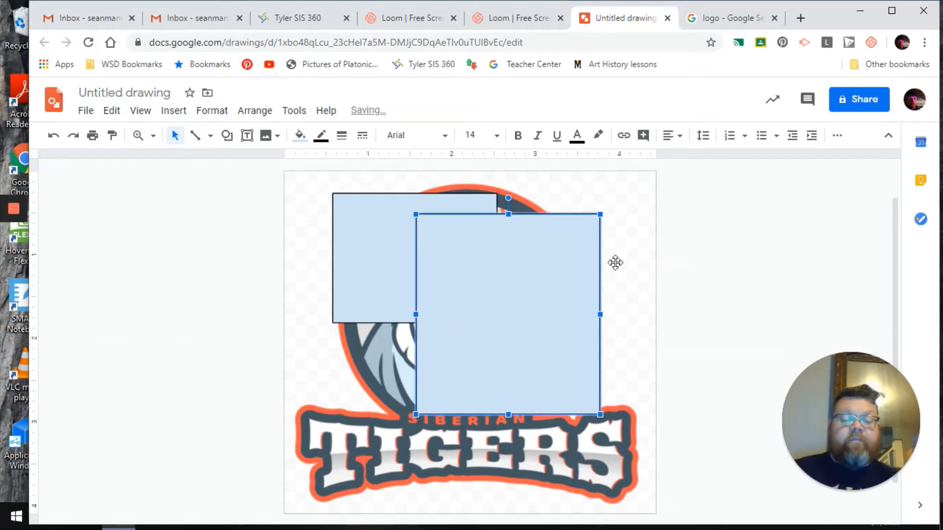
- Delete both rectangles from the canvas, leaving only the tiger logo
key("Delete")
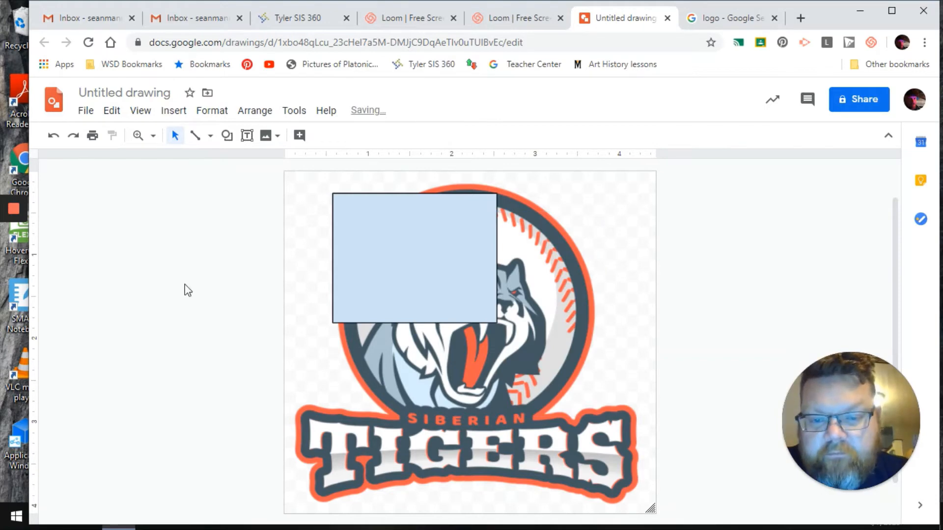
left_click(376, 260)
key("Delete")
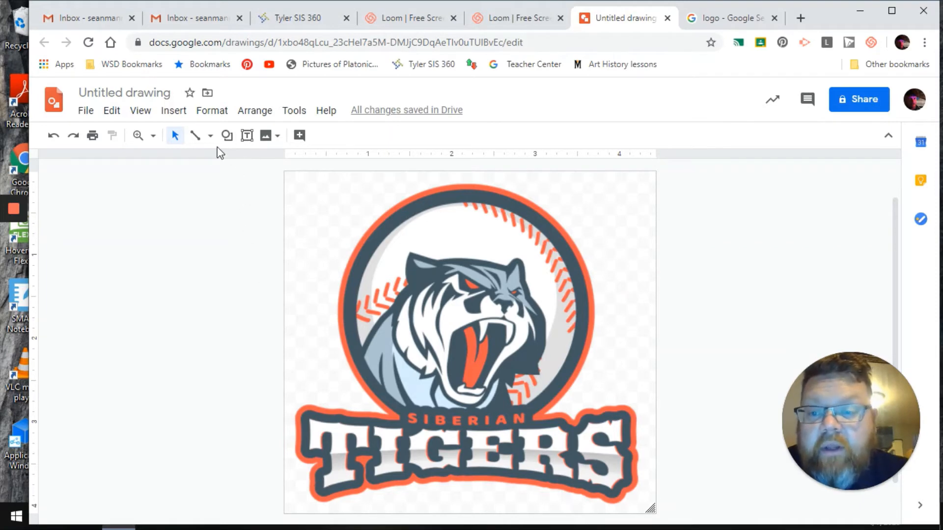
- Draw a closed, irregular polyline shape about 4.3 by 2.7 inches across the tiger's head, extending past the canvas's right edge
left_click(208, 137)
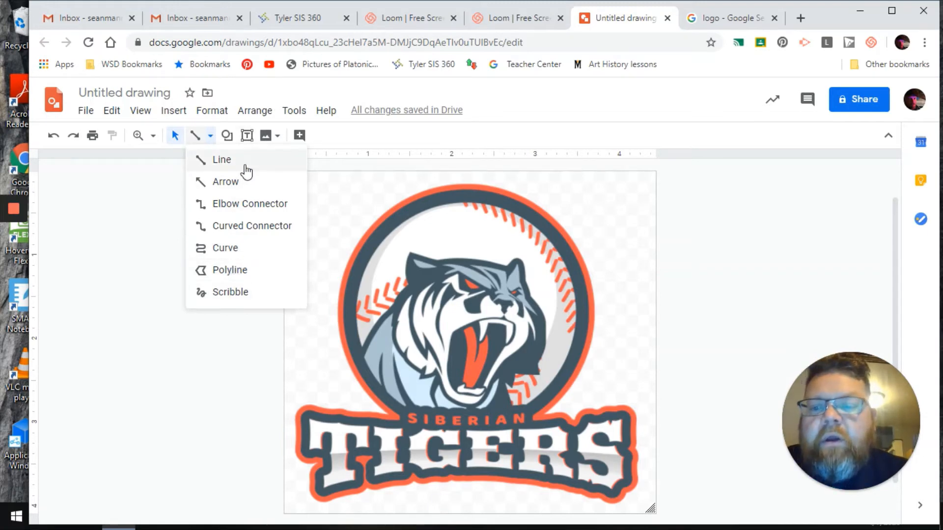
left_click(229, 270)
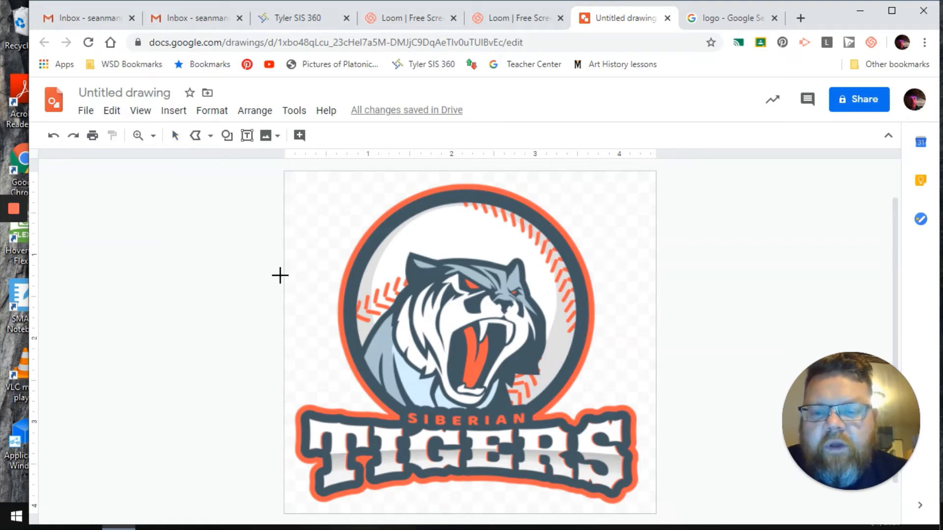
left_click(378, 301)
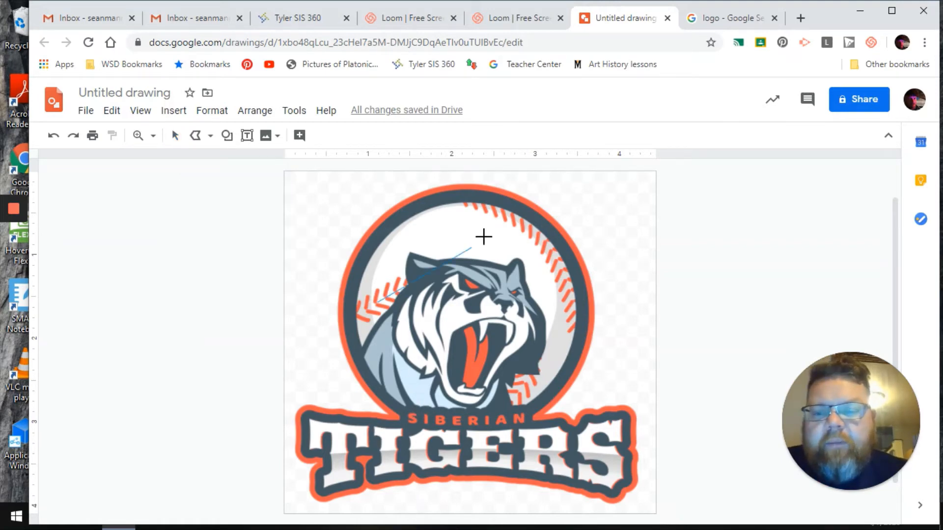
left_click(489, 232)
left_click(544, 313)
left_click(391, 344)
left_click(431, 396)
left_click(588, 374)
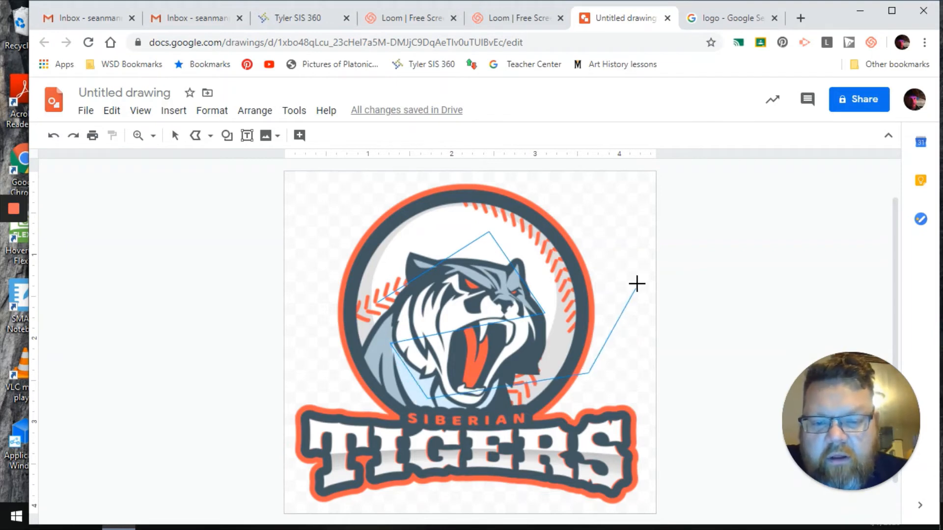
left_click(637, 282)
left_click(542, 210)
left_click(617, 202)
left_click(657, 250)
left_click(690, 322)
left_click(601, 369)
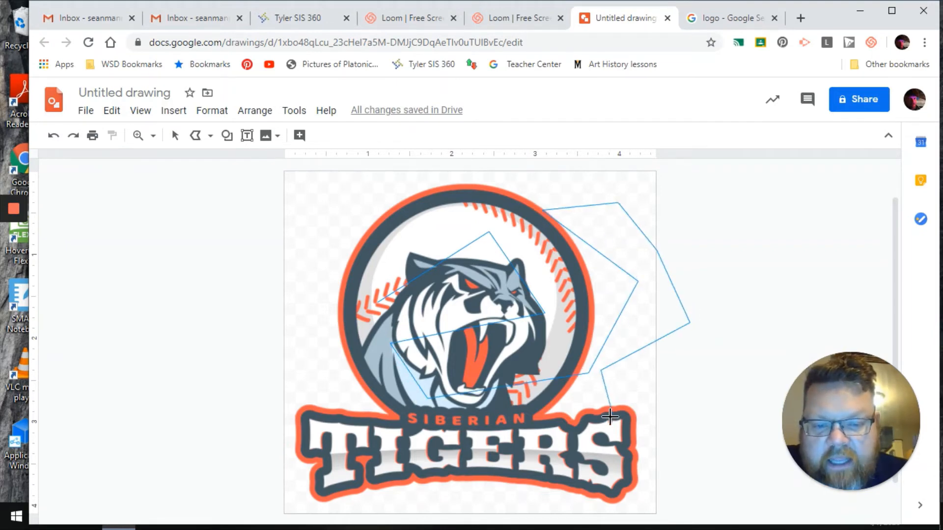
left_click(607, 421)
left_click(383, 415)
left_click(348, 344)
left_click(330, 330)
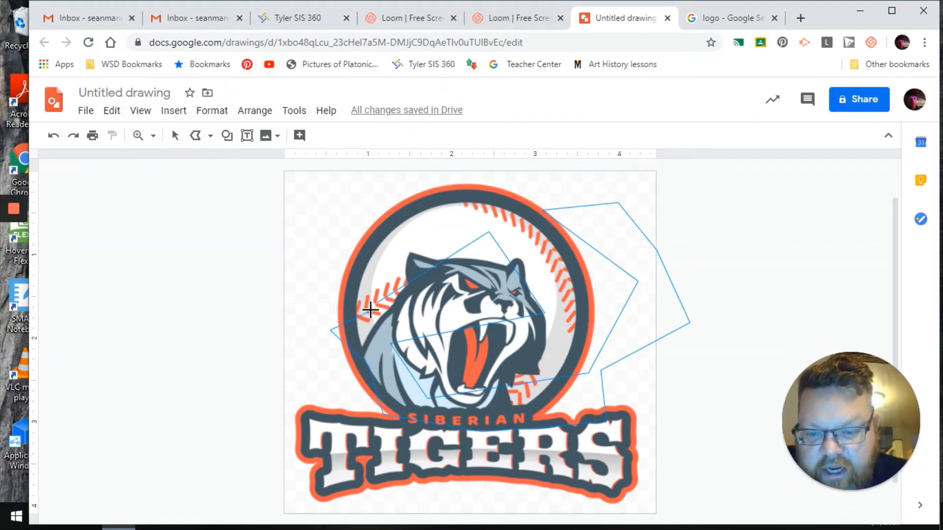
left_click(375, 303)
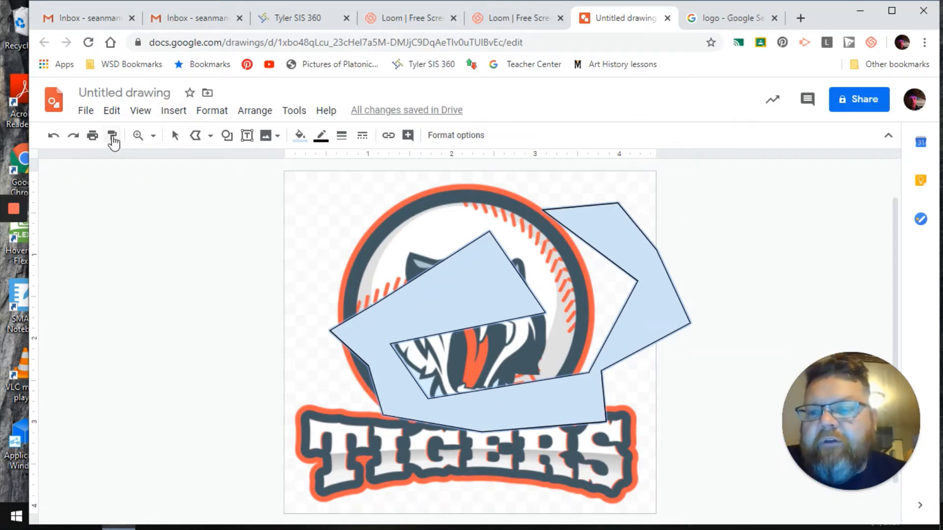
- Delete the irregular polyline shape covering the tiger logo
left_click(174, 135)
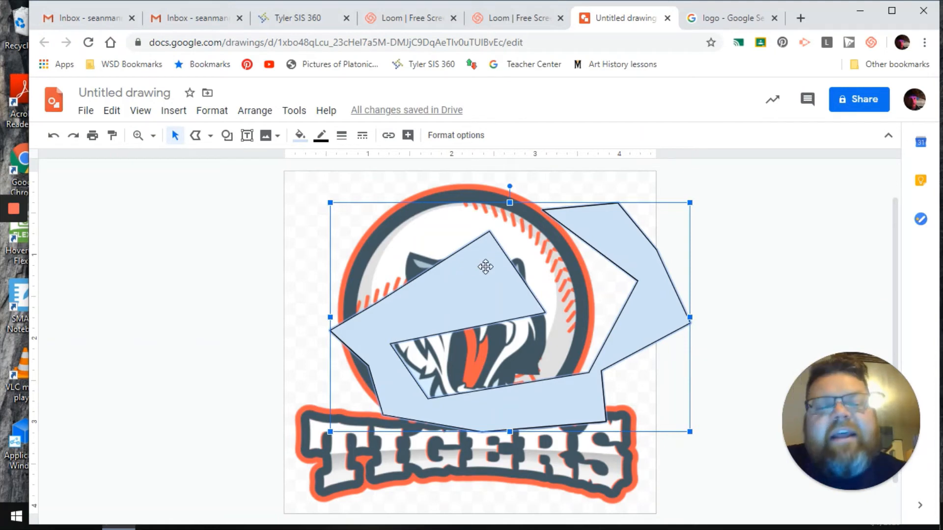
key("Delete")
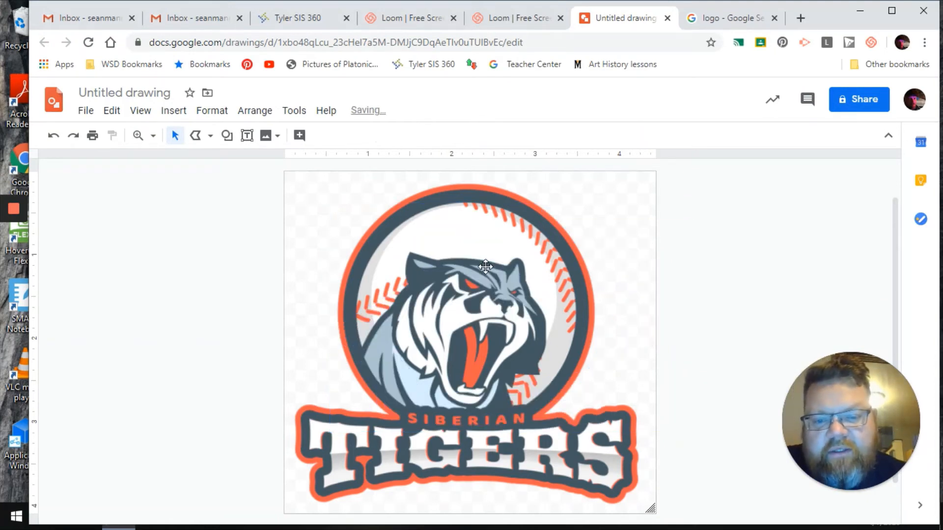
- Examine the tiger's face and mouth at several magnifications, alternating between wider and closer views and ending close up
left_click(196, 136)
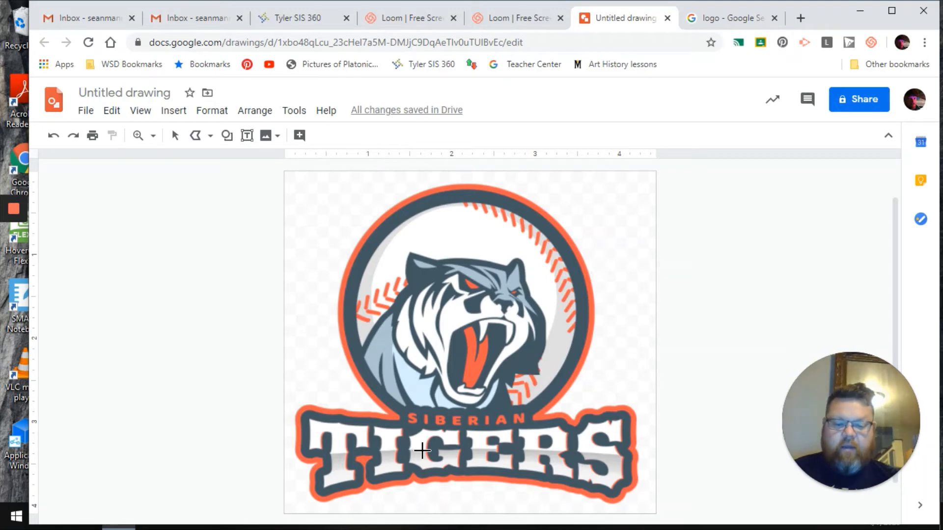
scroll(421, 450, "up", 2)
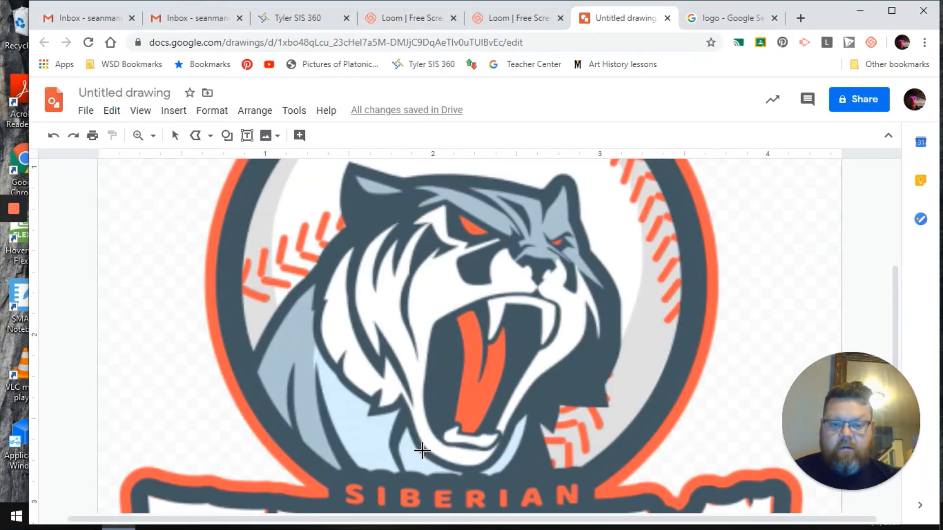
scroll(421, 451, "down", 2)
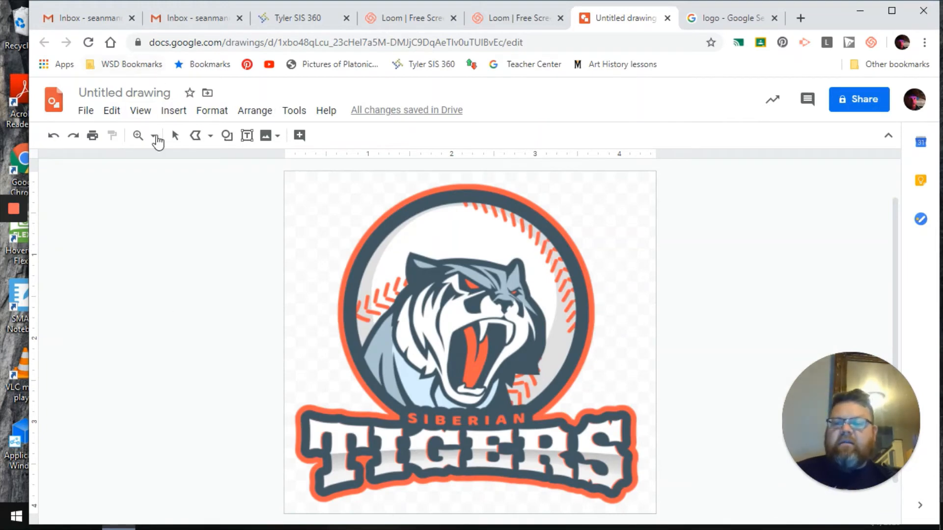
left_click(153, 139)
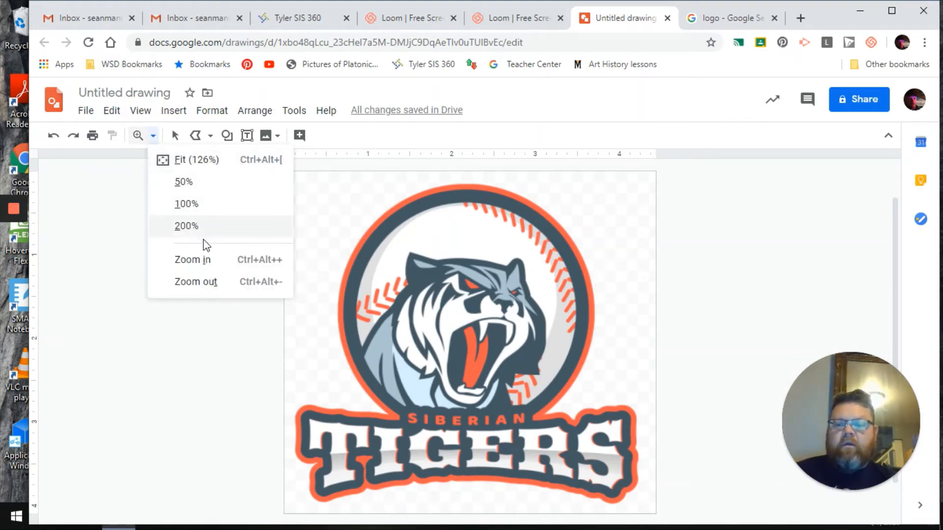
left_click(202, 260)
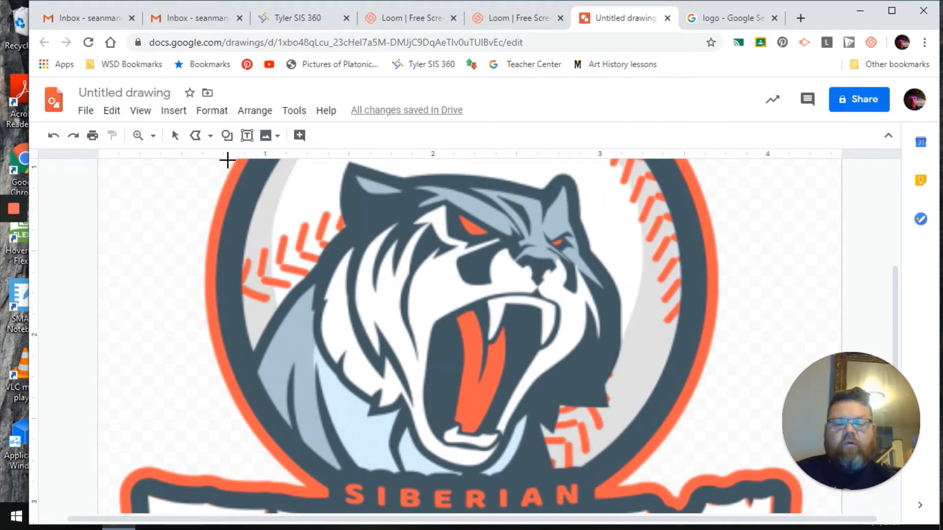
key("ctrl+alt+plus")
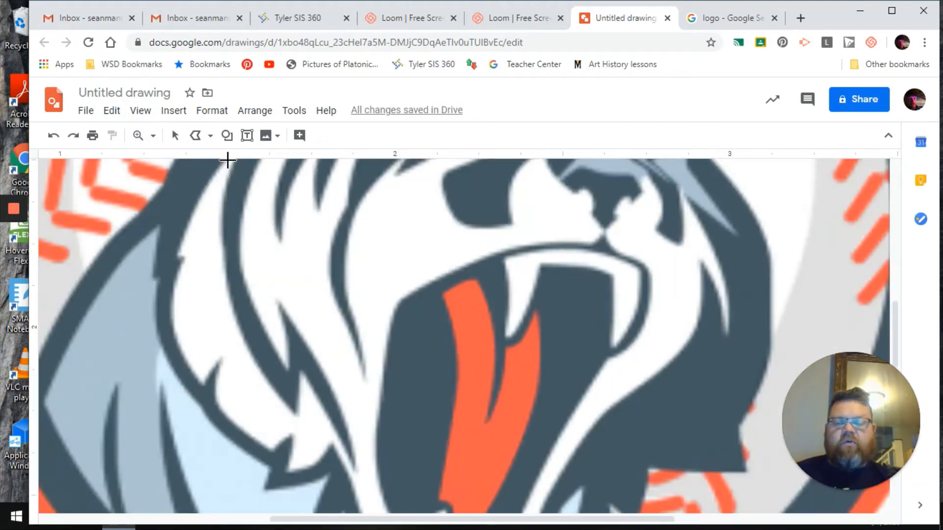
key("ctrl+alt+minus")
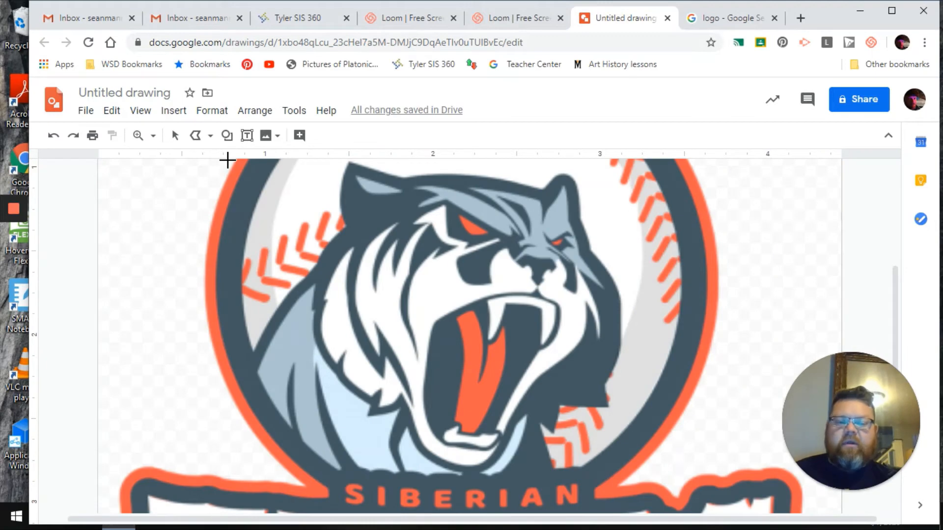
key("ctrl+alt+plus")
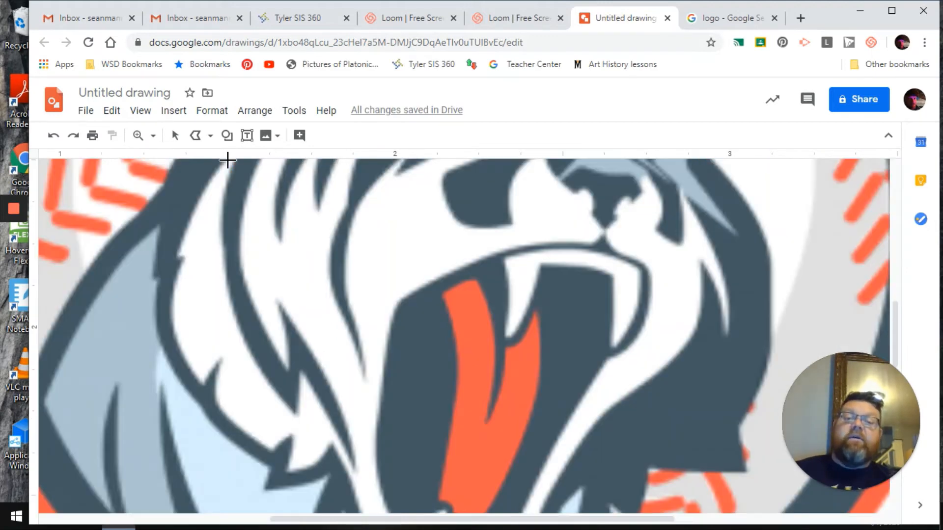
key("ctrl+alt+minus")
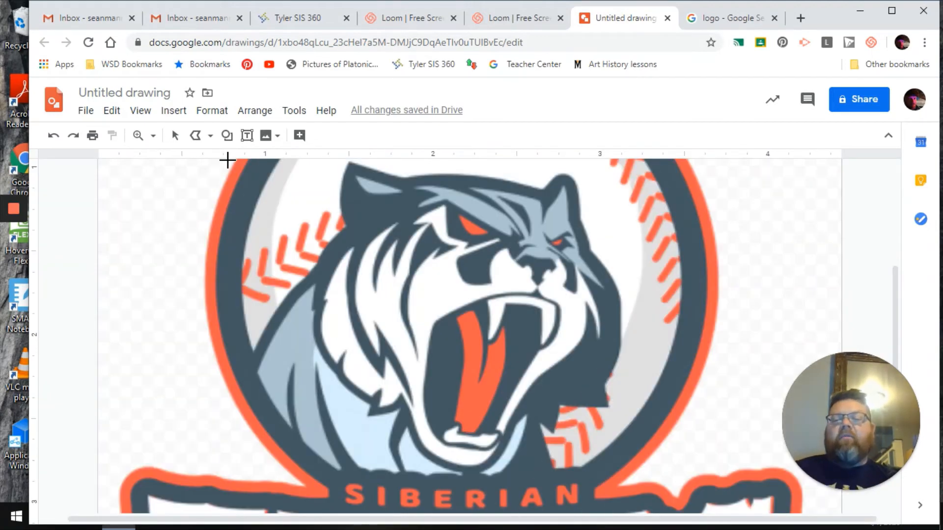
key("ctrl+alt+plus")
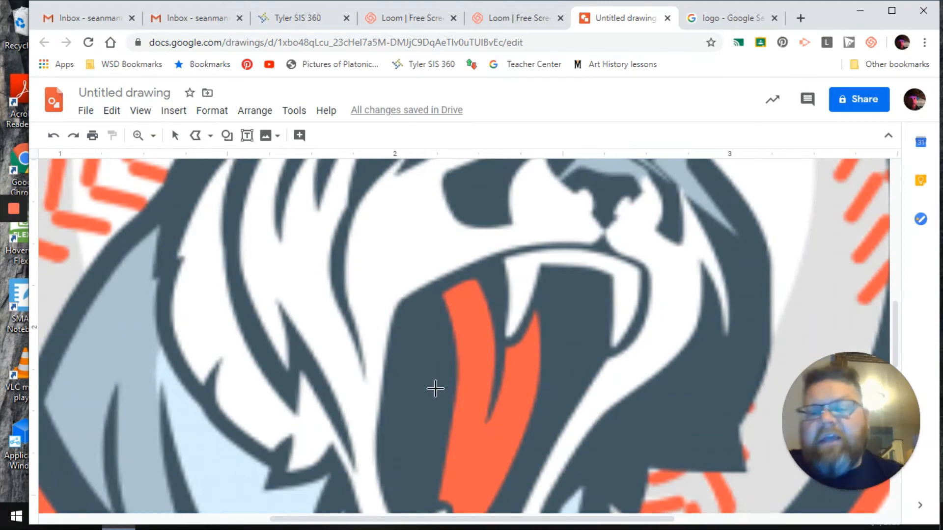
- Start a polyline at the notch beside the T's stem and trace the orange outline around the T's foot and beneath the I
scroll(436, 389, "down", 9)
scroll(642, 491, "down", 3)
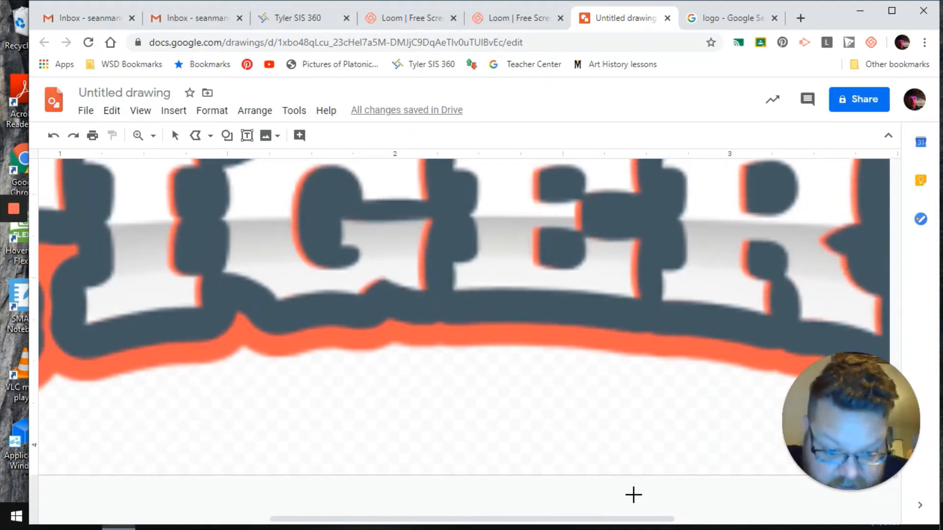
left_click_drag(620, 520, 398, 524)
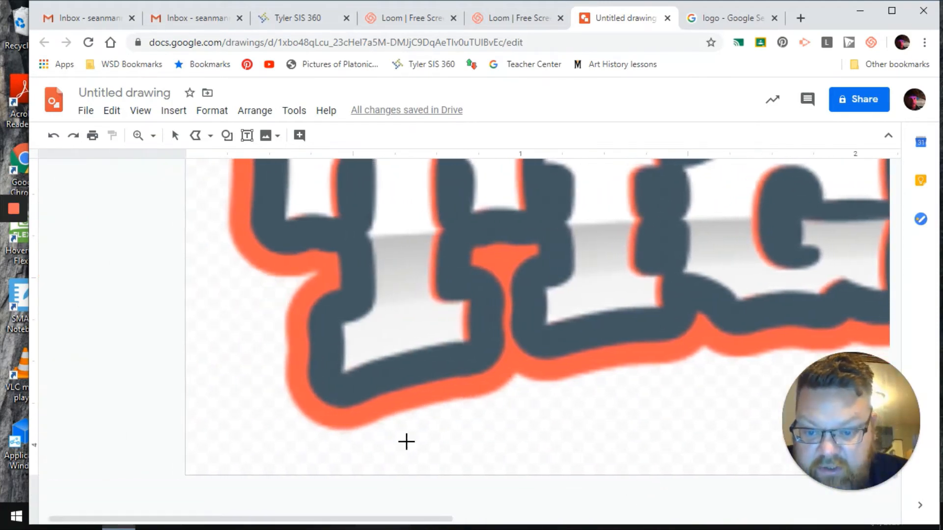
scroll(401, 254, "up", 3)
scroll(400, 254, "up", 5)
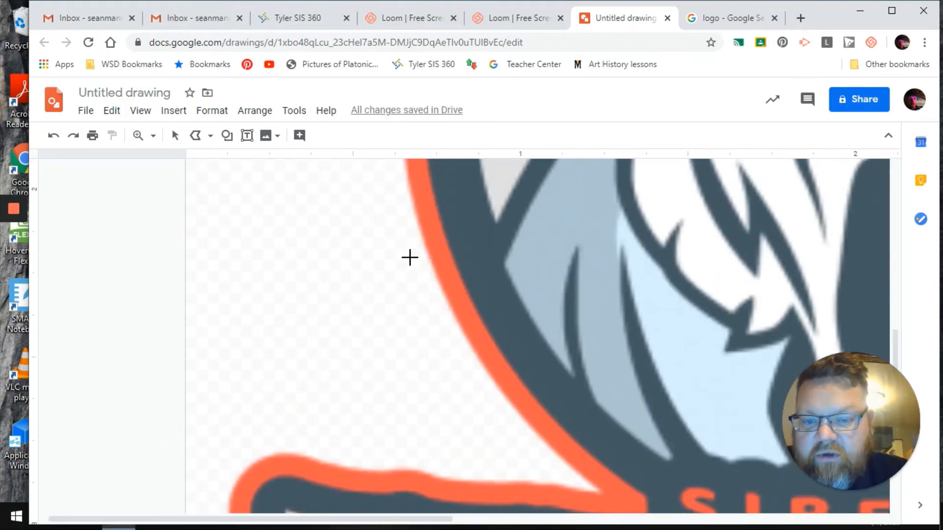
scroll(413, 254, "down", 7)
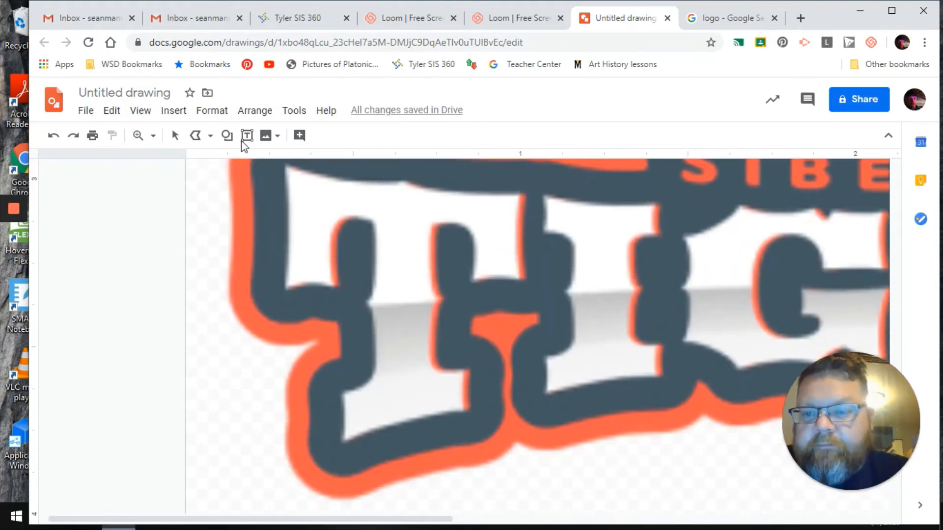
left_click(196, 142)
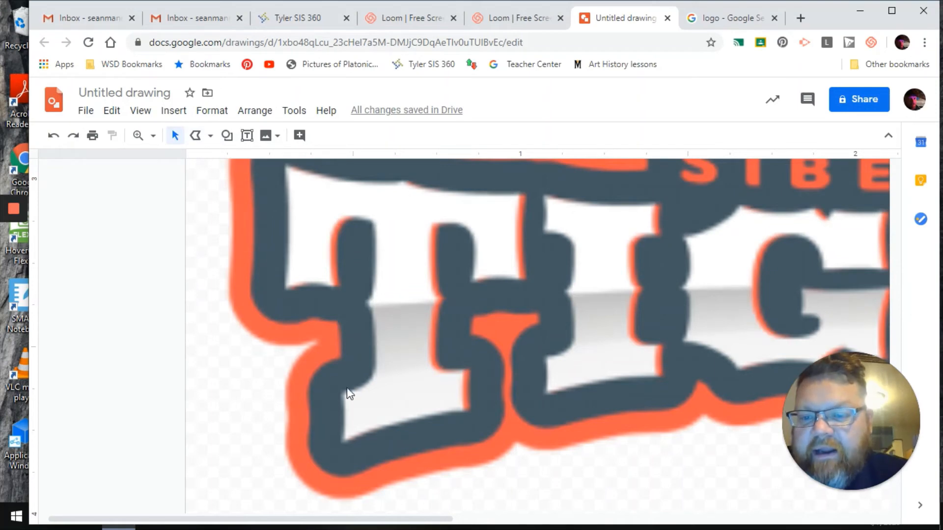
right_click(197, 138)
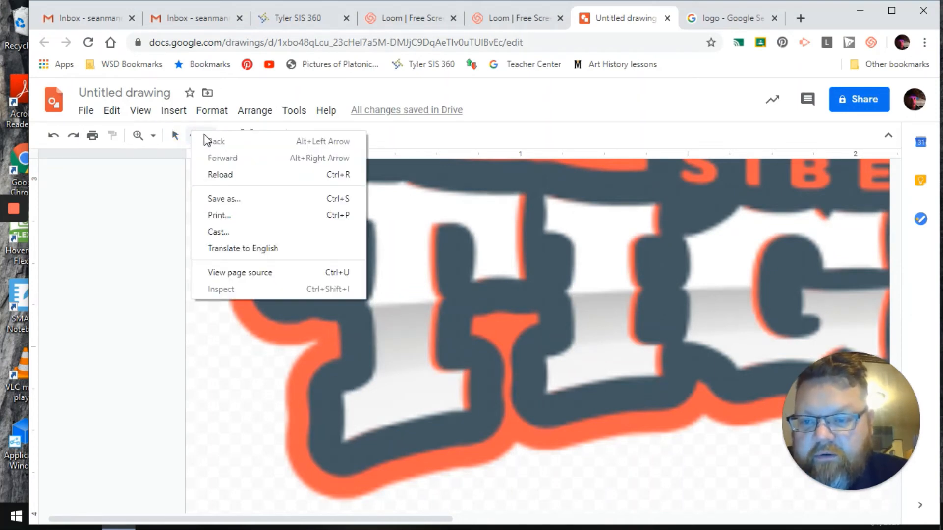
key("Escape")
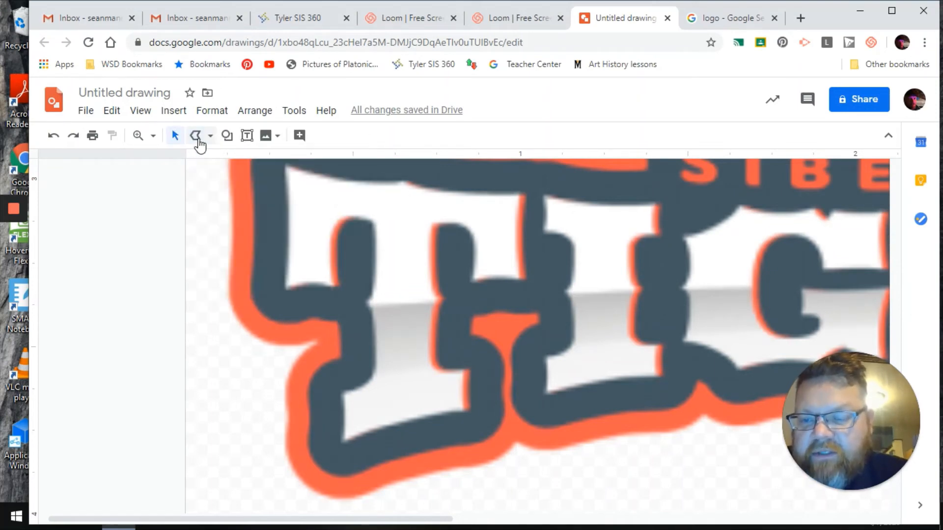
left_click(197, 138)
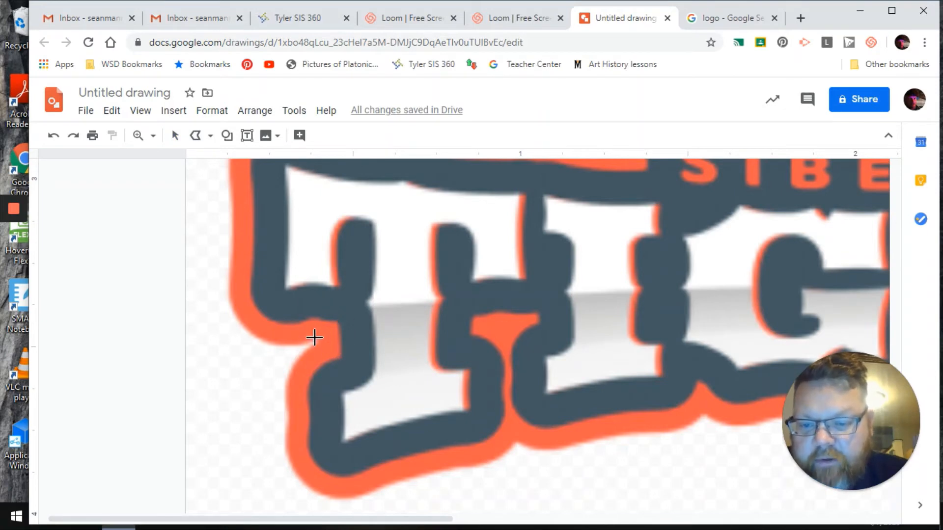
left_click_drag(315, 341, 294, 361)
left_click(292, 361)
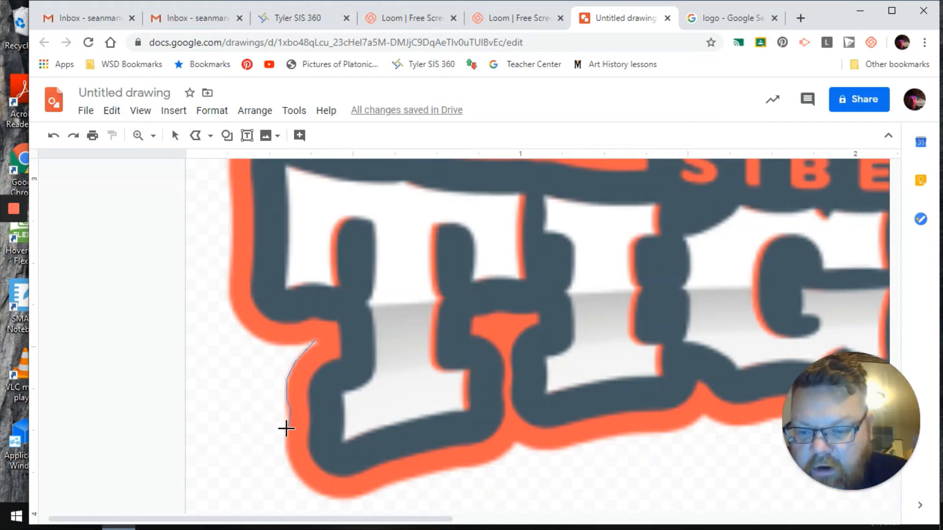
mouse_move(285, 450)
left_mouse_down()
mouse_move(315, 491)
mouse_move(346, 501)
mouse_move(500, 460)
mouse_move(520, 441)
mouse_move(547, 451)
mouse_move(623, 432)
mouse_move(681, 433)
mouse_move(704, 414)
mouse_move(765, 426)
left_mouse_up()
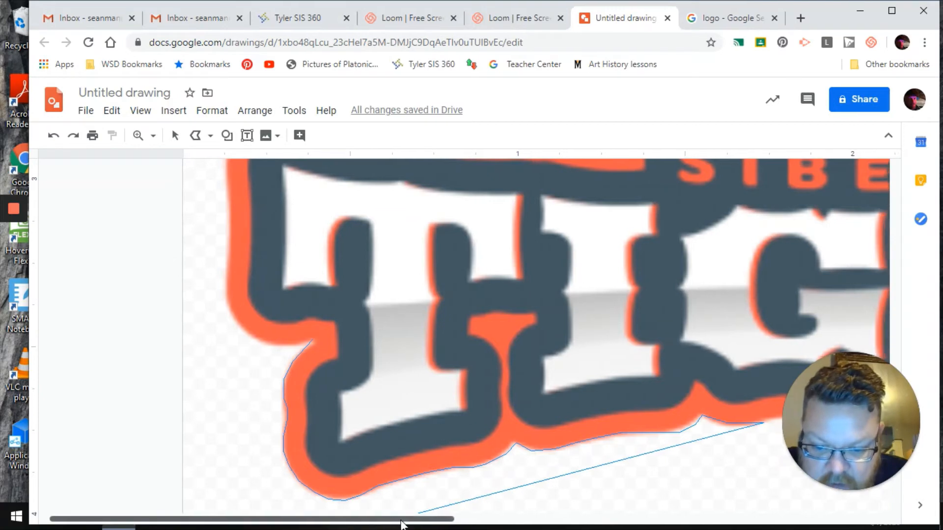
- Continue the polyline along the lower edge of the orange outline beneath the letters G and E
left_click_drag(399, 521, 667, 526)
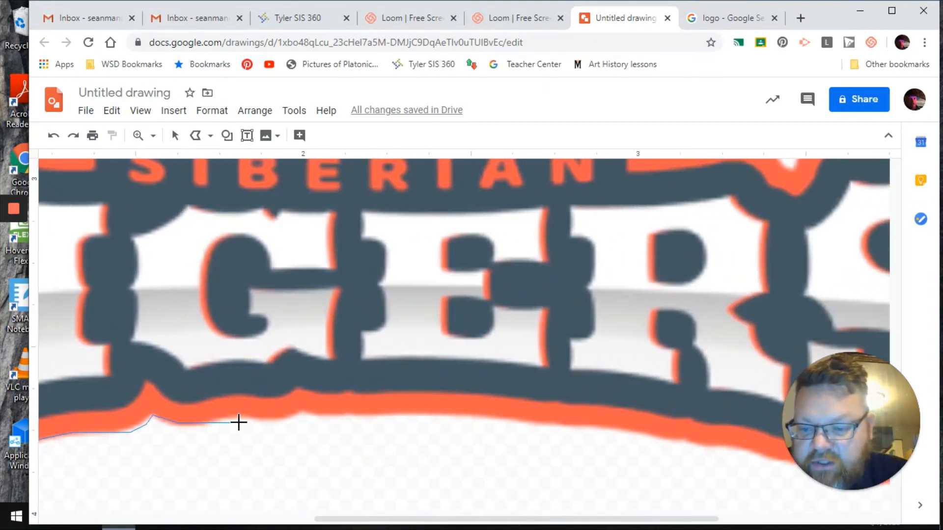
left_click(232, 417)
left_click(280, 420)
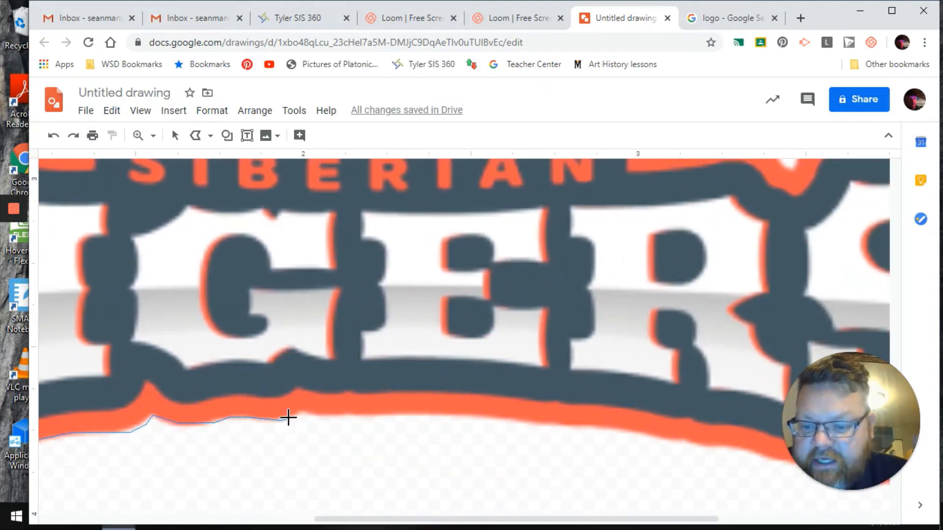
left_click(308, 409)
left_click(324, 415)
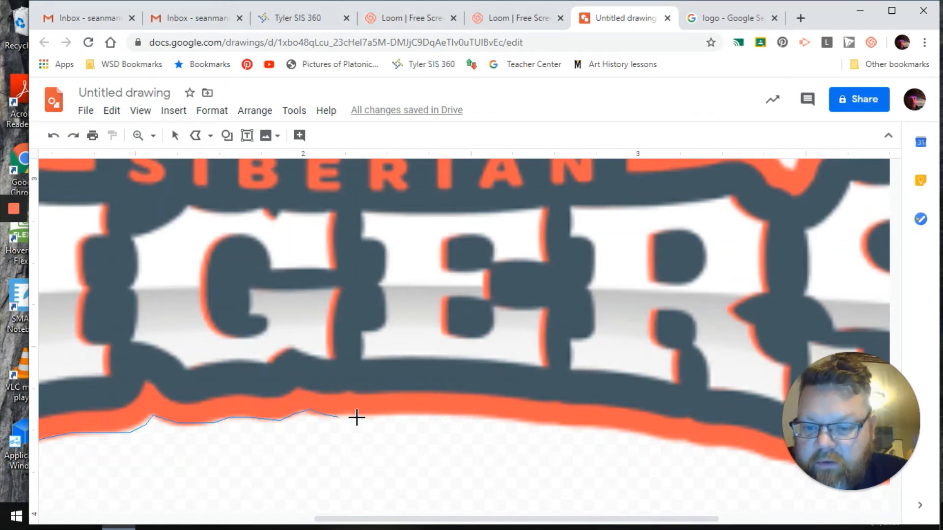
left_click(421, 414)
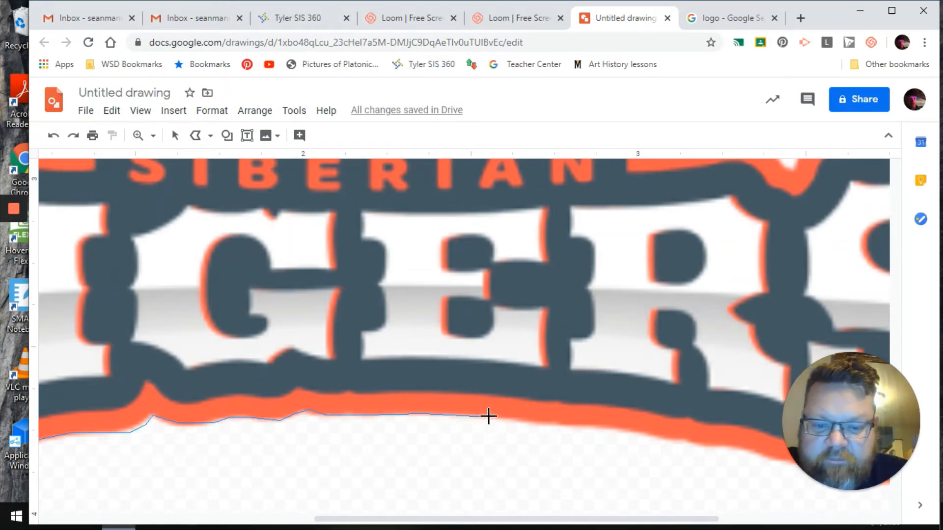
left_click(489, 417)
left_click(535, 419)
left_click(561, 424)
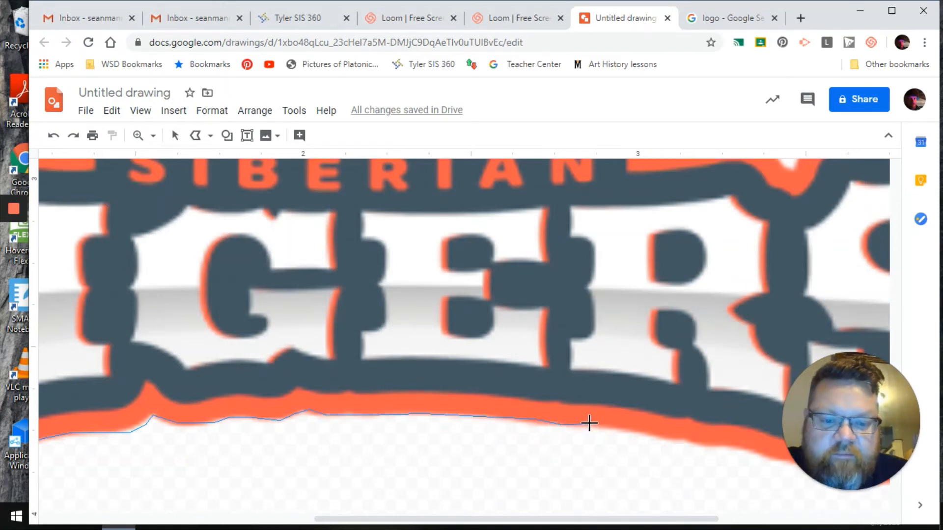
- Extend the polyline along the outline's downward-sloping lower edge beneath the letter R
left_click(591, 425)
left_click(662, 435)
left_click(685, 439)
left_click(709, 447)
left_click(746, 446)
- Trace the orange outline beneath the S and around its lower-right corner with further polyline points
left_click_drag(539, 520, 676, 520)
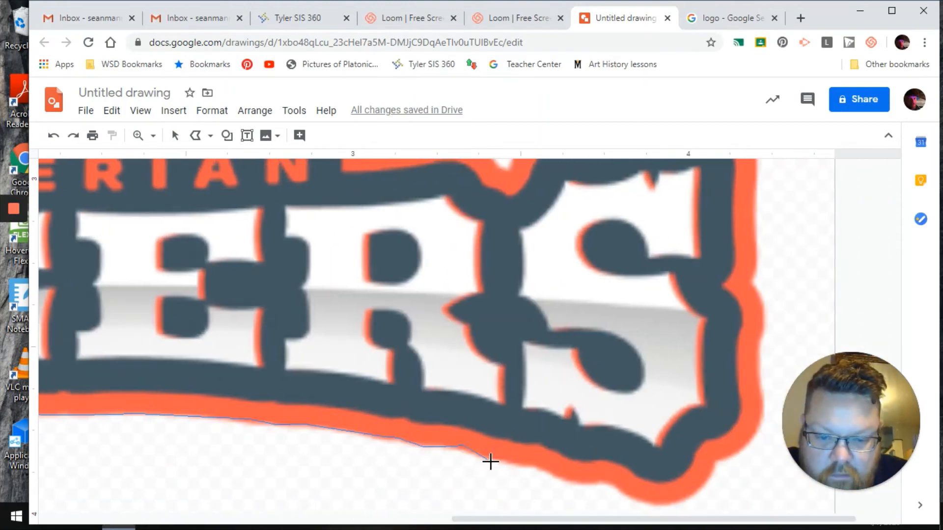
left_click(490, 461)
left_click(535, 468)
left_click(575, 482)
left_click(611, 484)
left_click(633, 499)
left_click(662, 504)
left_click(697, 497)
left_click(716, 462)
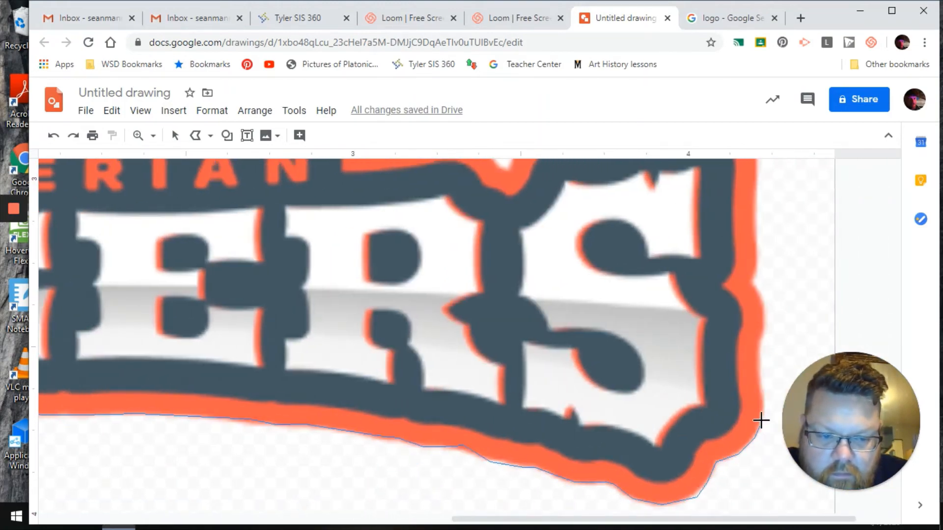
- Continue the polyline up the right side of the S, following the small notch halfway up
left_click(764, 399)
left_click(760, 370)
left_click(764, 307)
left_click(750, 284)
left_click(759, 266)
scroll(758, 265, "up", 1)
left_click(758, 255)
left_click(754, 216)
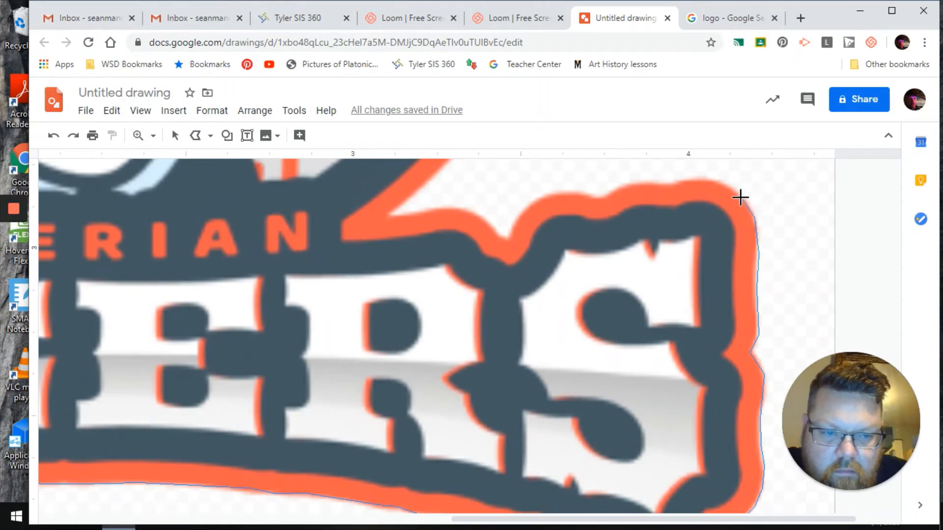
- Trace the polyline over the top of the S and through the dip between the S and R
left_click(740, 198)
left_click(701, 180)
left_click(648, 186)
left_click(603, 198)
left_click(570, 194)
left_click(536, 202)
left_click(511, 239)
left_click(488, 218)
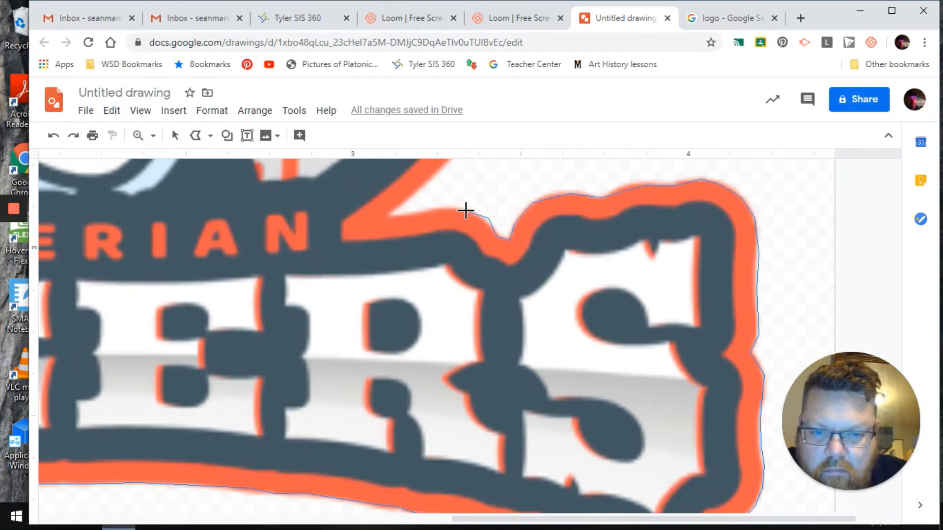
- Follow the outline over the R into the corner with the circle, then up the circle's lower-right edge
left_click(394, 215)
left_click(422, 191)
scroll(422, 191, "up", 4)
left_click(469, 417)
left_click(530, 327)
left_click(560, 249)
left_click(583, 181)
- Trace the polyline up the right side of the circular orange border beside the baseball stitching
scroll(585, 181, "up", 4)
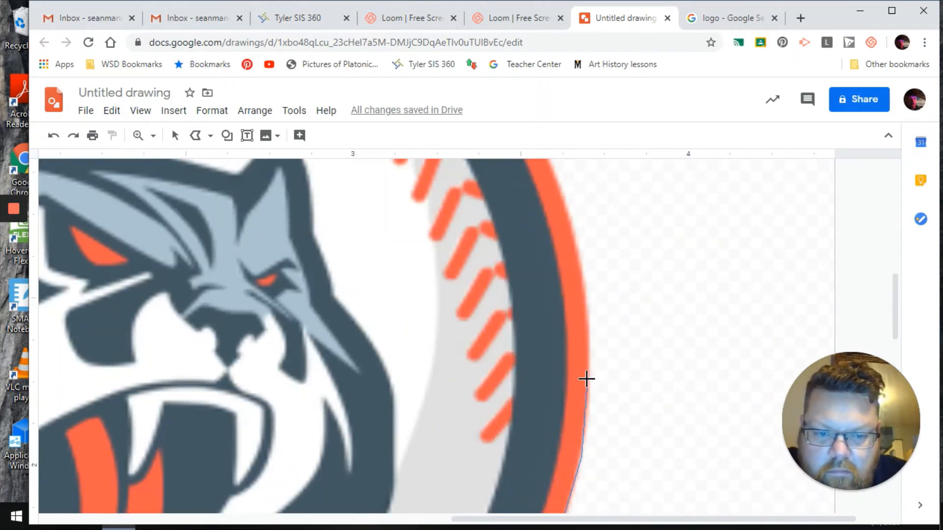
left_click(586, 379)
left_click(588, 319)
left_click(572, 227)
left_click(552, 171)
scroll(552, 170, "up", 4)
left_click(526, 387)
left_click(486, 331)
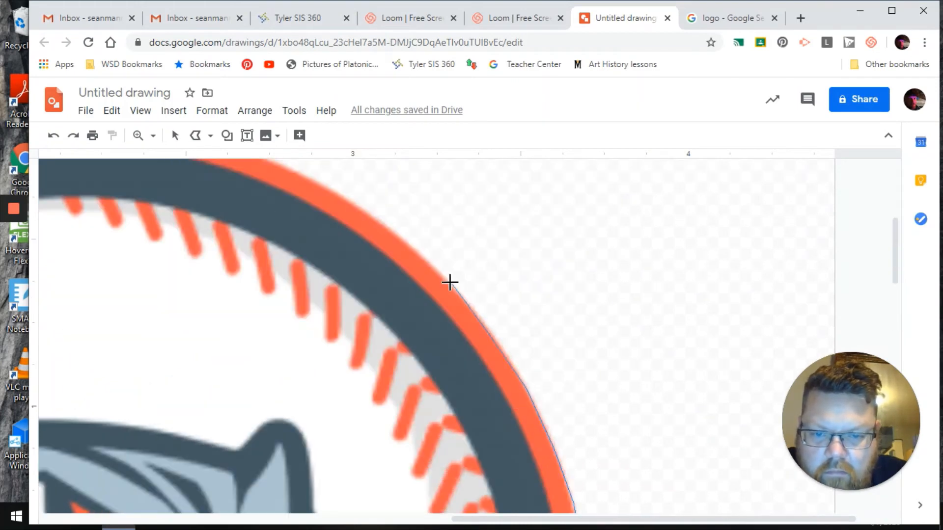
- Continue the polyline along the circle's upper-right arc to its top
left_click(449, 283)
left_click(395, 236)
left_click(344, 198)
left_click(295, 171)
scroll(294, 171, "up", 3)
left_click(228, 353)
left_click(168, 337)
left_click(109, 328)
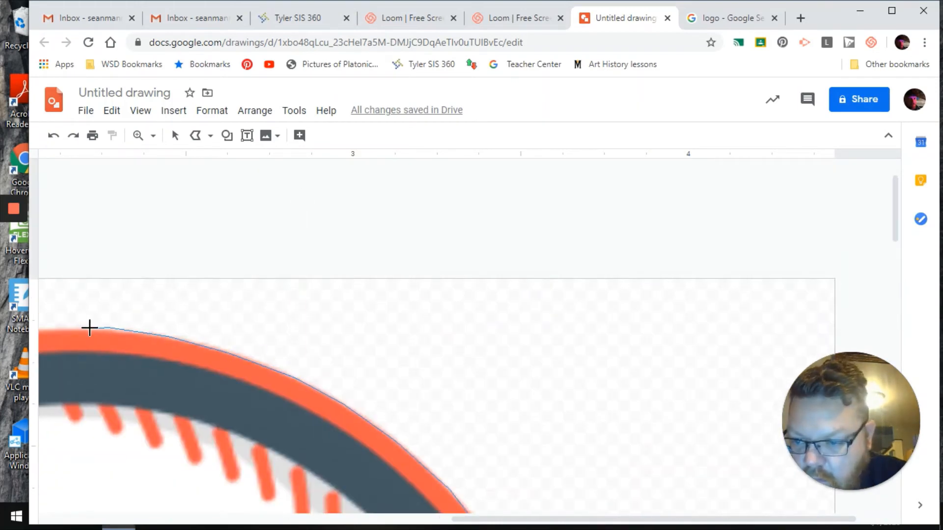
- Trace the polyline from the top of the circle down along its upper-left arc
left_click(52, 331)
left_click_drag(489, 520, 198, 521)
left_click(598, 339)
left_click(516, 357)
left_click(437, 390)
left_click(372, 431)
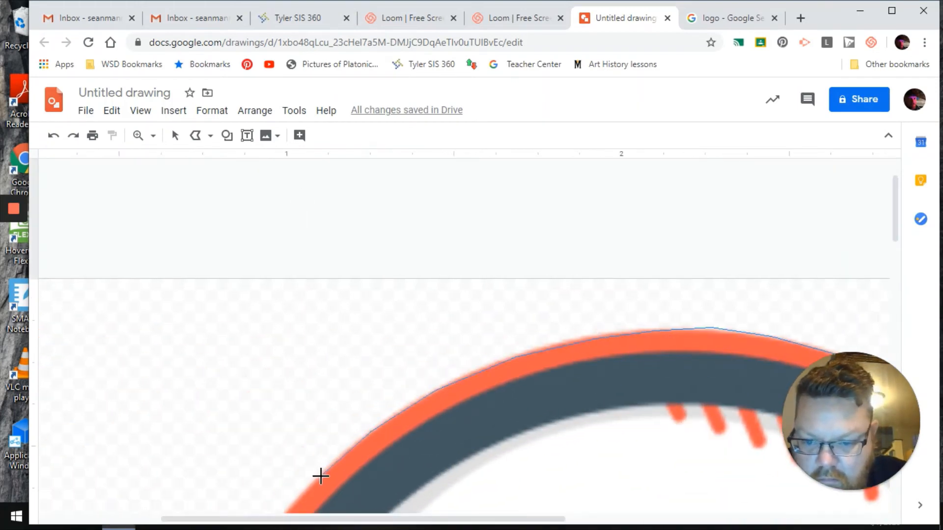
left_click(321, 477)
- Continue the polyline down the left side of the circular orange border
scroll(320, 476, "down", 4)
left_click(273, 250)
left_click(236, 308)
left_click(192, 399)
left_click(178, 484)
scroll(179, 483, "down", 6)
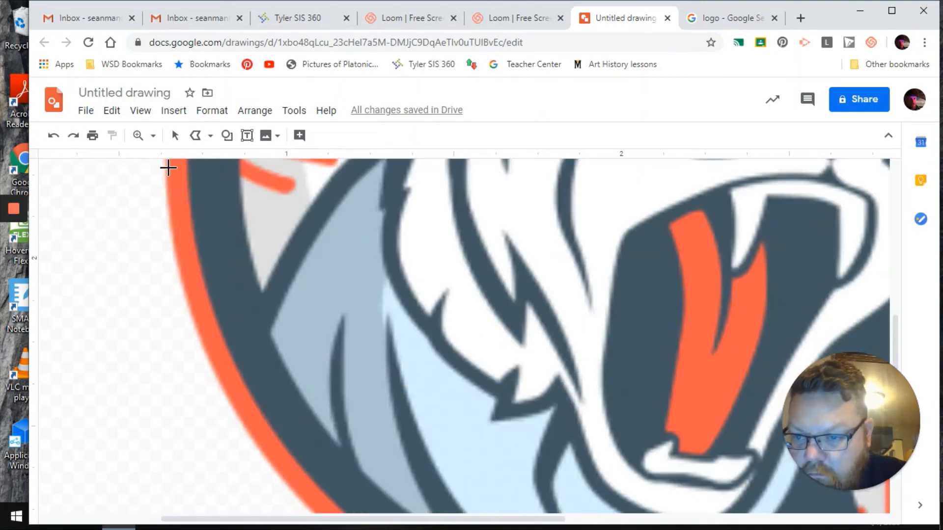
scroll(167, 168, "up", 2)
left_click(164, 241)
left_click(167, 325)
left_click(184, 419)
- Trace the circle's lower-left arc down to the inner corner where it meets the lettering outline
scroll(249, 398, "down", 4)
left_click(215, 235)
left_click(248, 295)
left_click(297, 356)
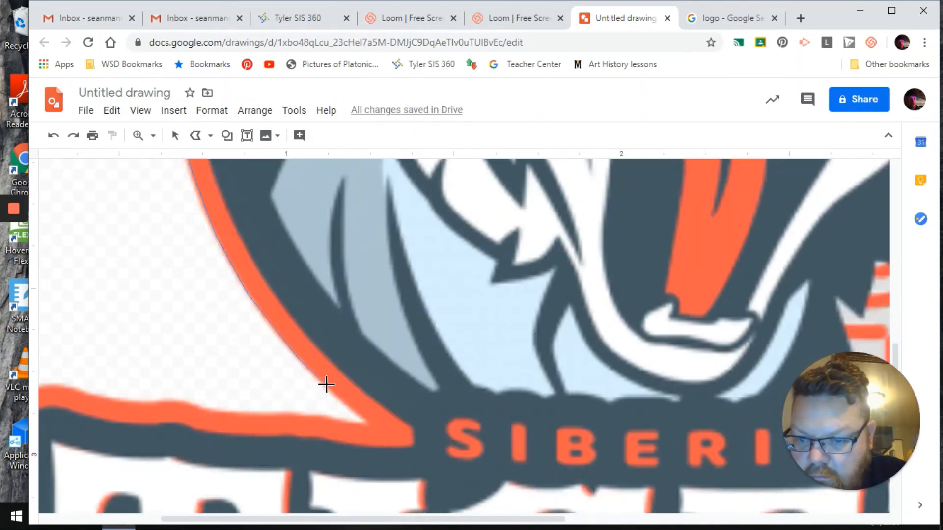
left_click(374, 426)
- Follow the wavy upper edge of the lettering outline from the circle's corner leftward over the T
left_click(314, 416)
left_click(281, 412)
left_click(264, 417)
left_click(226, 412)
left_click(196, 407)
left_click(167, 403)
left_click(132, 402)
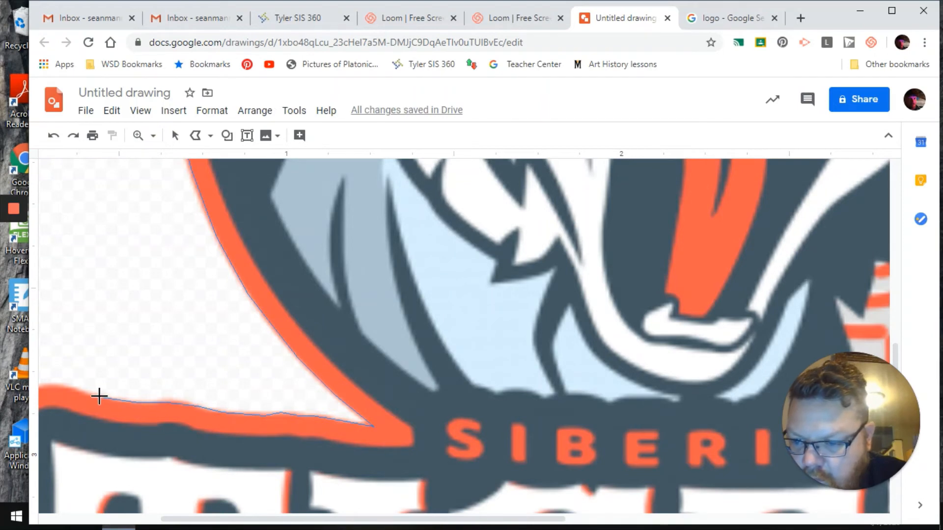
left_click(91, 397)
left_click(65, 386)
- Trace the polyline around the rounded upper-left corner of the T's orange outline
left_click_drag(561, 520, 438, 520)
left_click(275, 387)
left_click(256, 399)
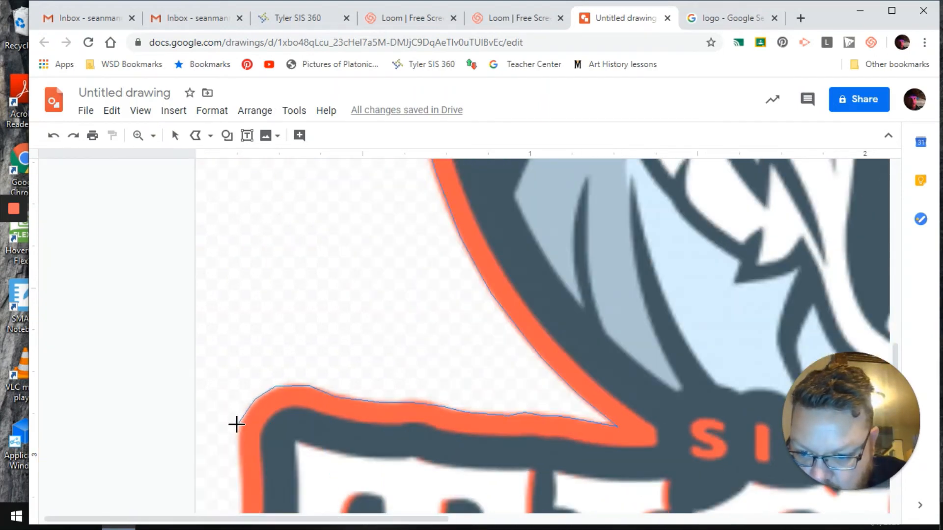
left_click(239, 422)
left_click(239, 449)
- Trace down the left side of the T and close the polyline at its starting notch
scroll(242, 447, "down", 4)
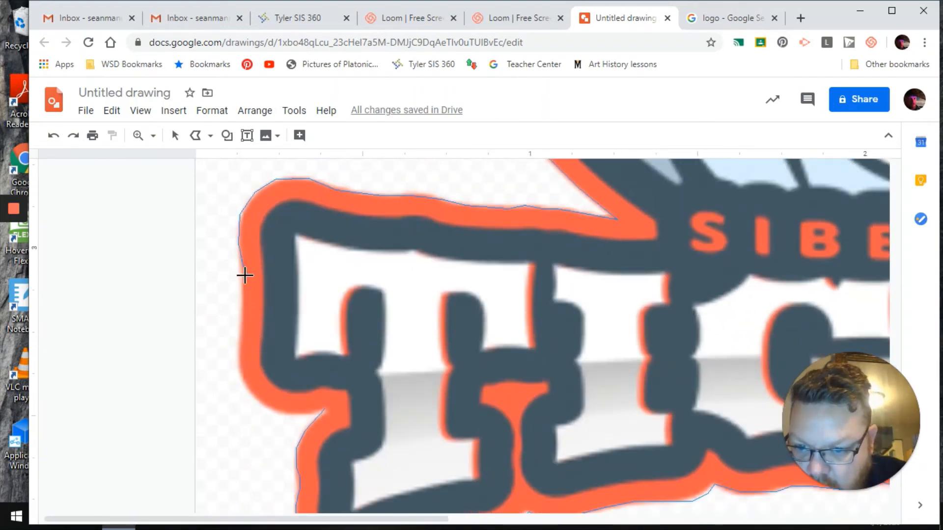
left_click(243, 304)
left_click(239, 335)
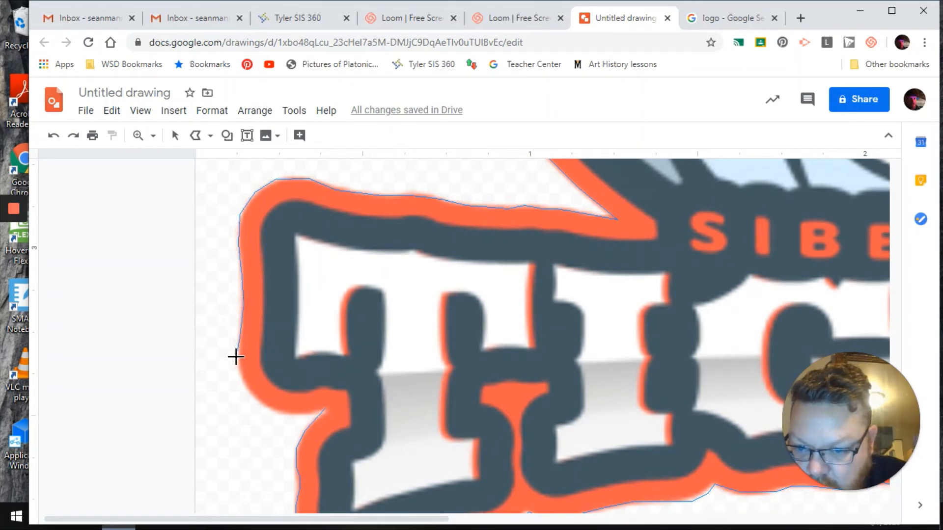
left_click(237, 355)
left_click(244, 387)
left_click(270, 410)
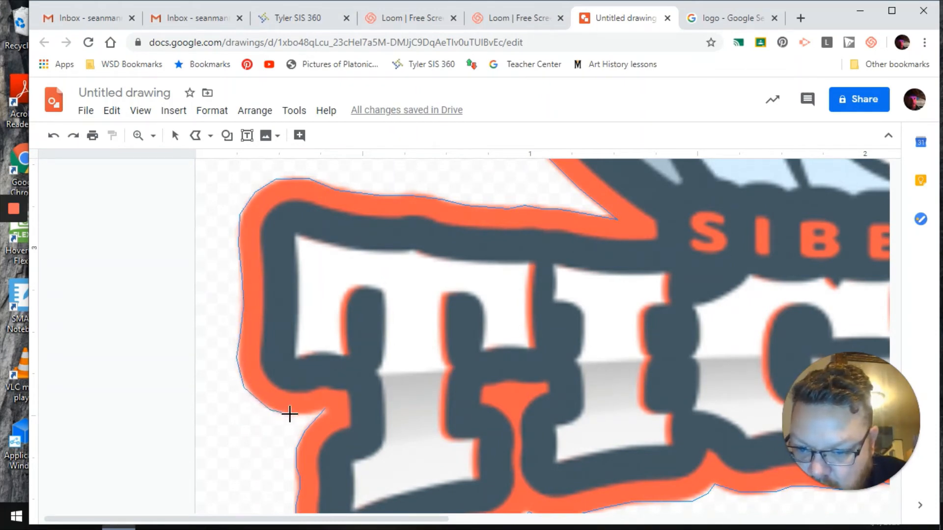
left_click(296, 416)
double_click(325, 410)
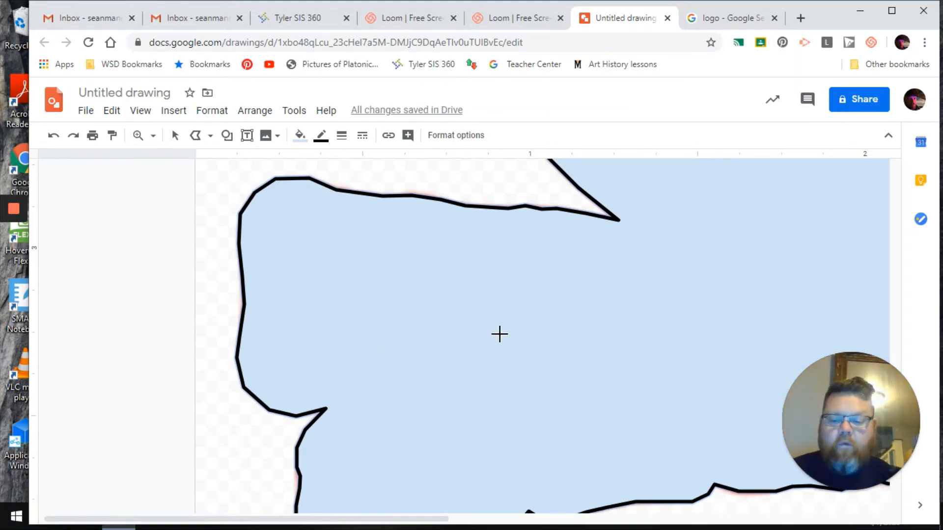
- Examine the complete traced silhouette of the logo at a smaller magnification
key("ctrl+alt+minus")
key("ctrl+alt+minus")
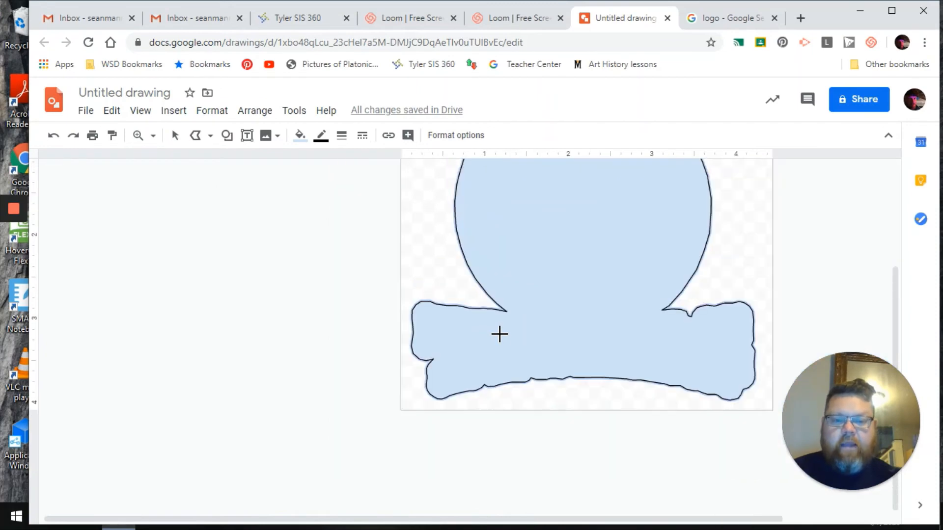
scroll(448, 274, "up", 3)
scroll(448, 274, "down", 1)
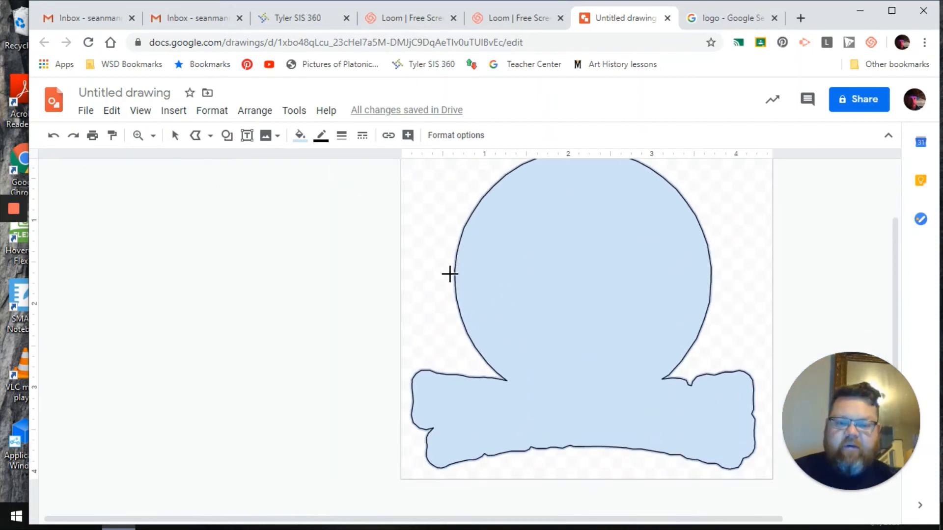
scroll(630, 411, "right", 3)
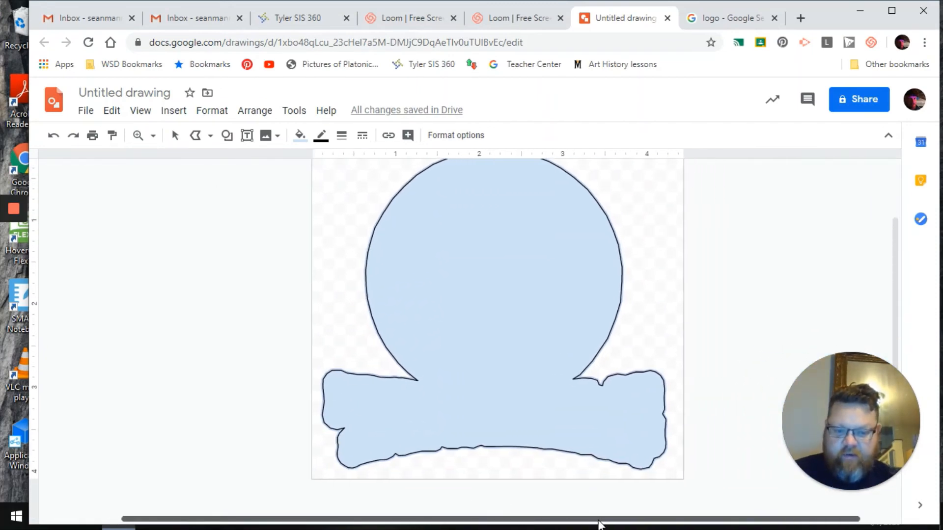
scroll(633, 410, "up", 1)
scroll(638, 410, "down", 1)
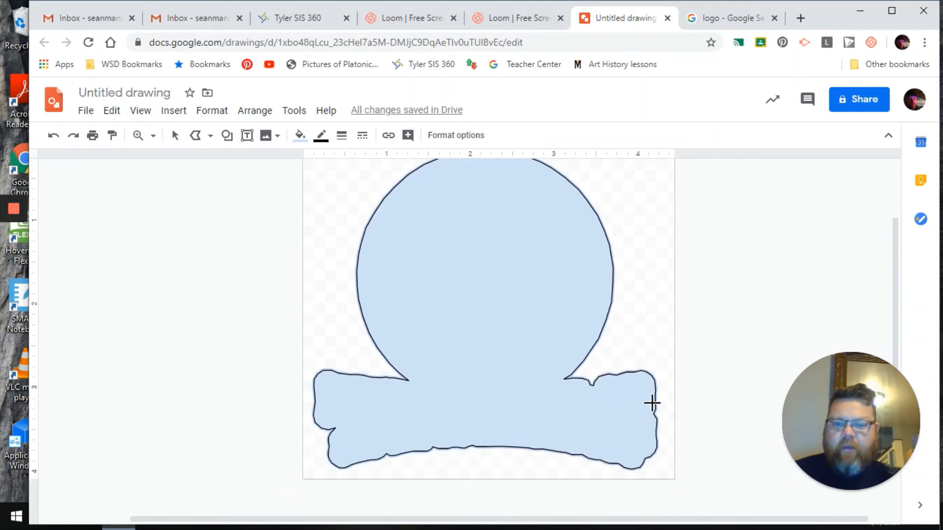
- Leave the Polyline tool, select the traced silhouette and send it behind the reference logo image
left_click_drag(898, 305, 898, 287)
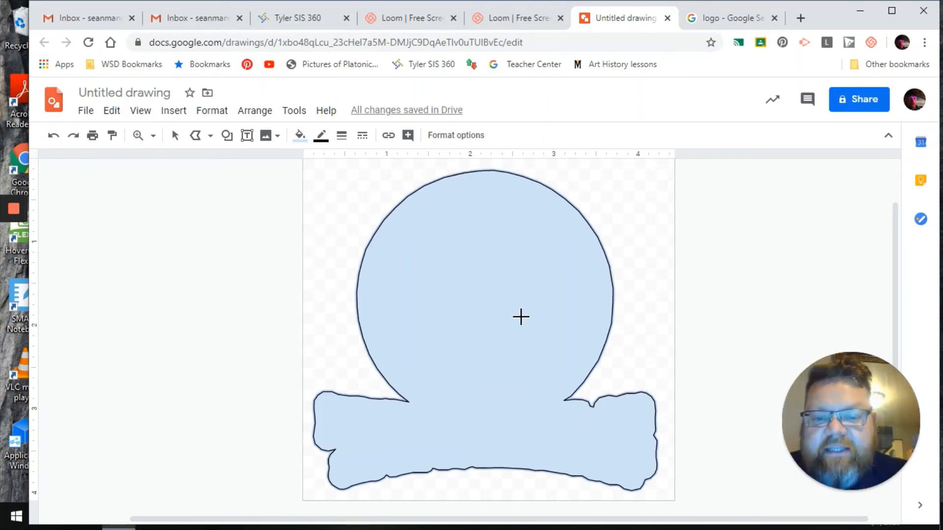
left_click(520, 317)
left_click(176, 136)
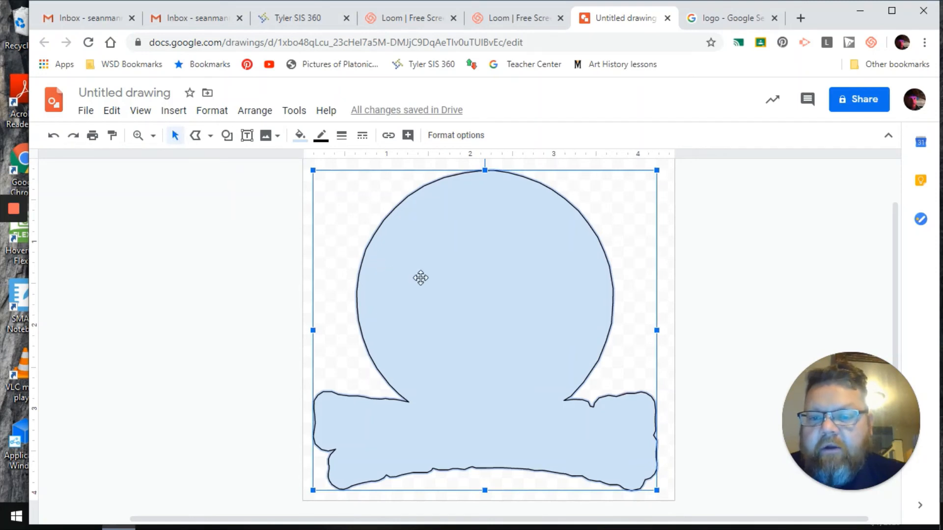
key("ctrl+shift+Down")
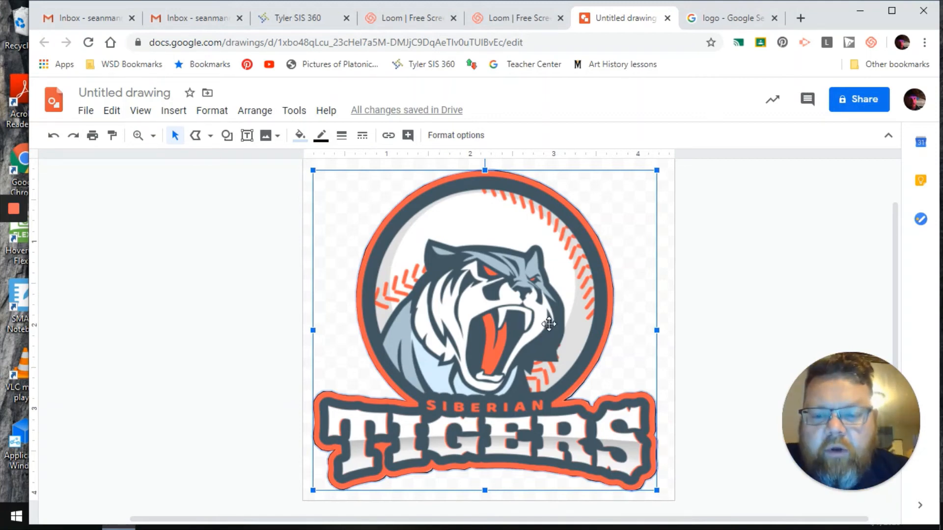
left_click(741, 325)
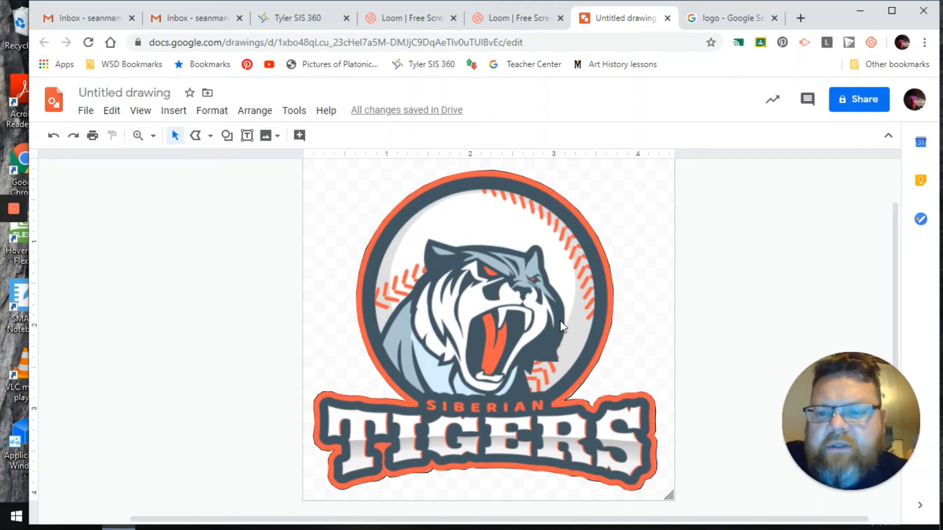
- Select the reference logo image and send it backward behind the traced silhouette
left_click(497, 244)
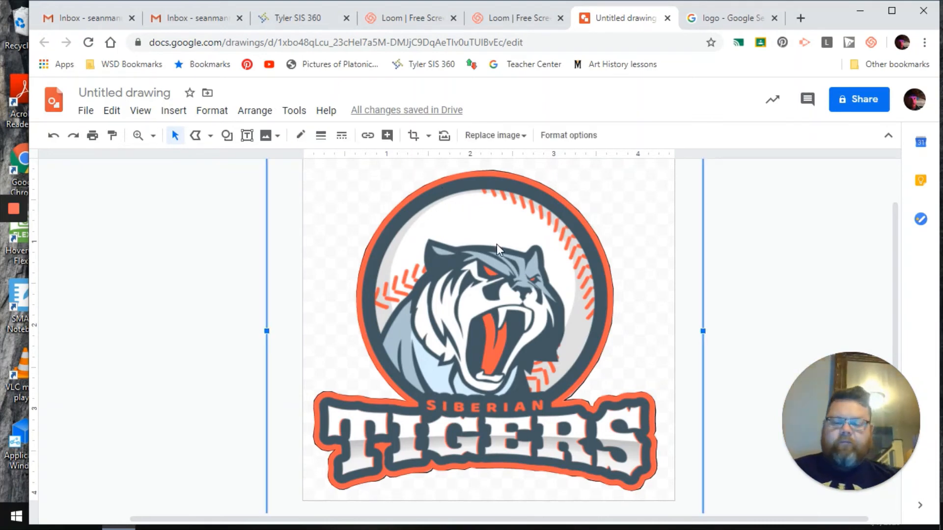
key("ctrl+Down")
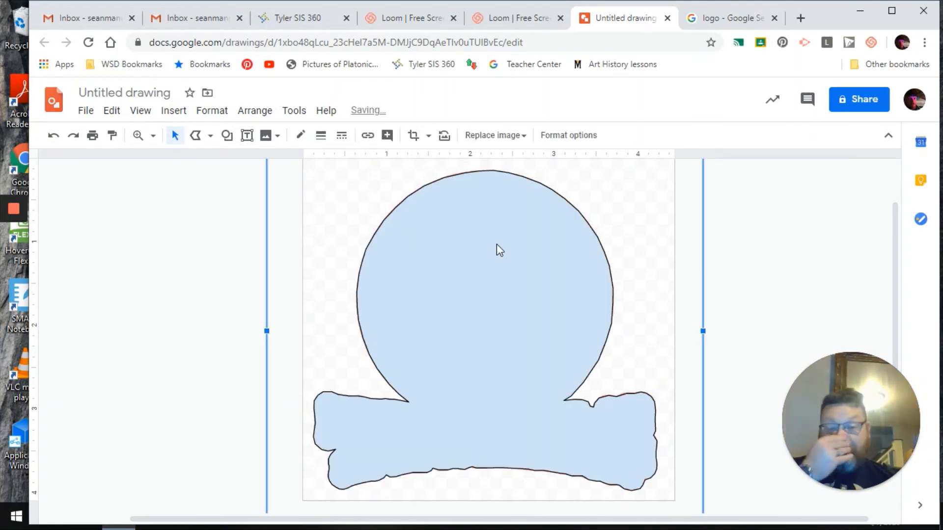
left_click(755, 275)
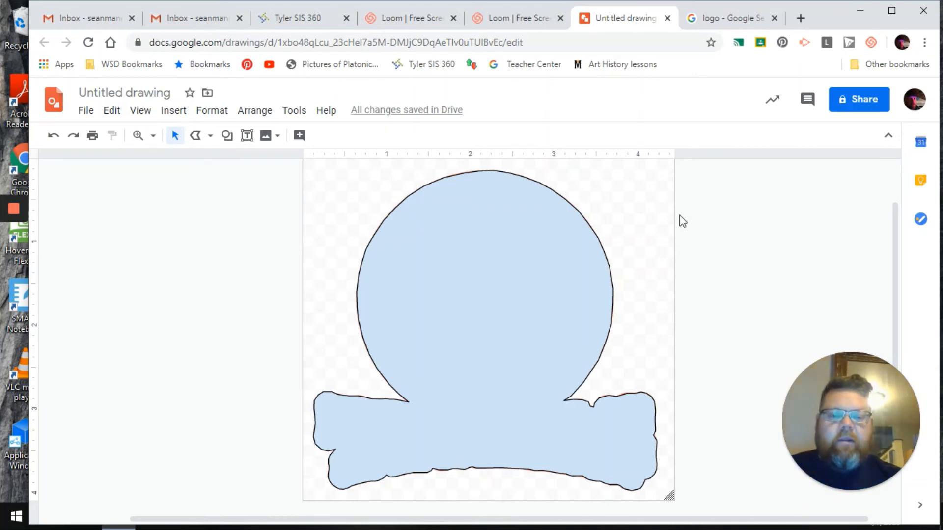
left_click(646, 223)
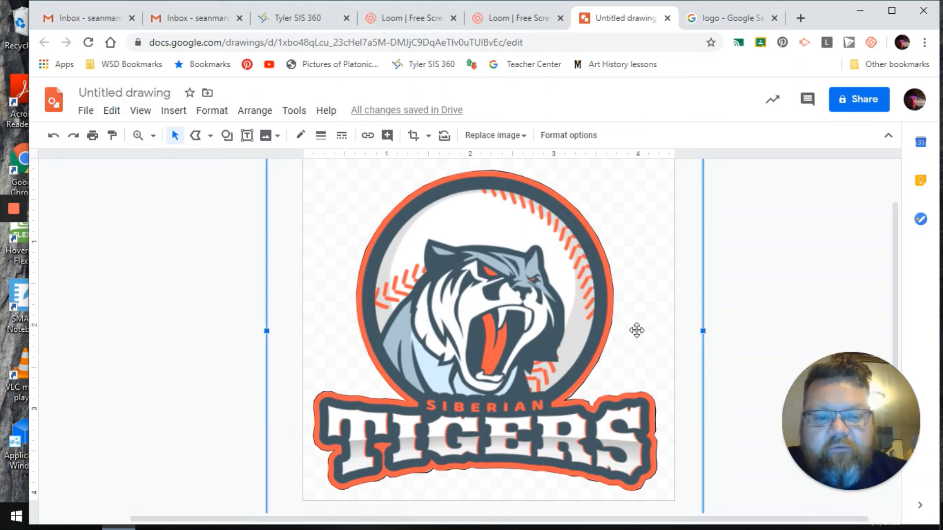
key("ctrl+Down")
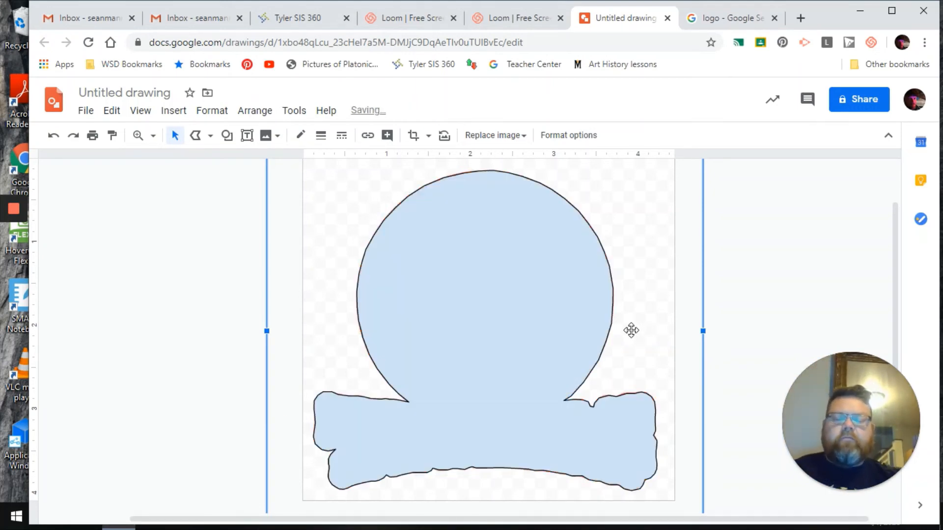
- Select the traced silhouette and make its border transparent
left_click(497, 232)
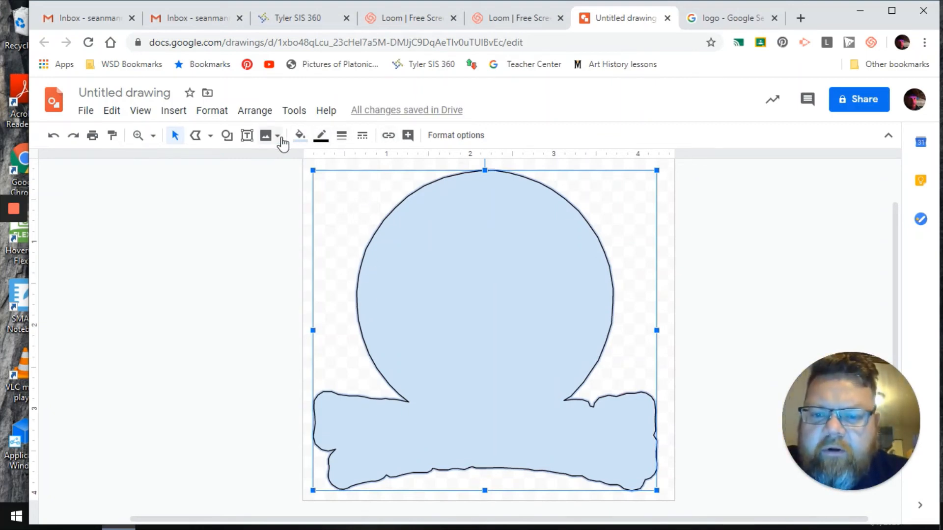
left_click(327, 141)
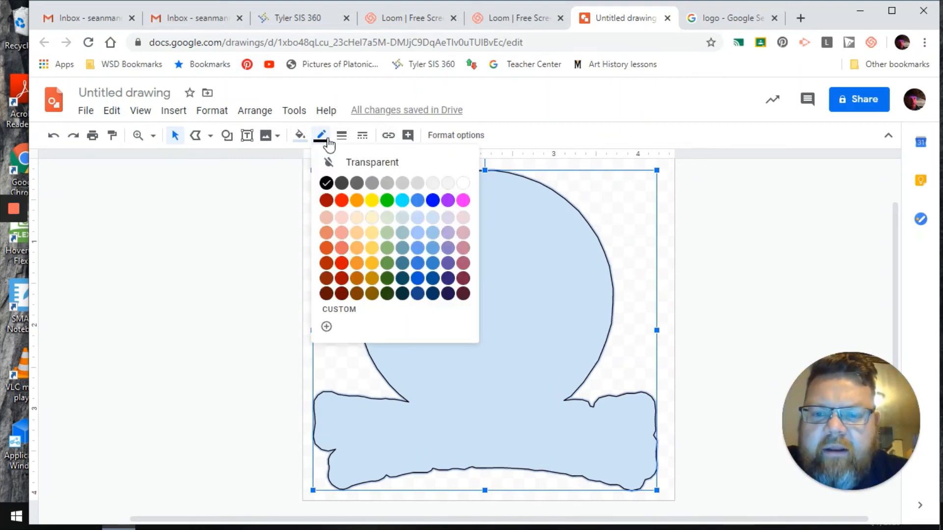
left_click(357, 164)
left_click(699, 313)
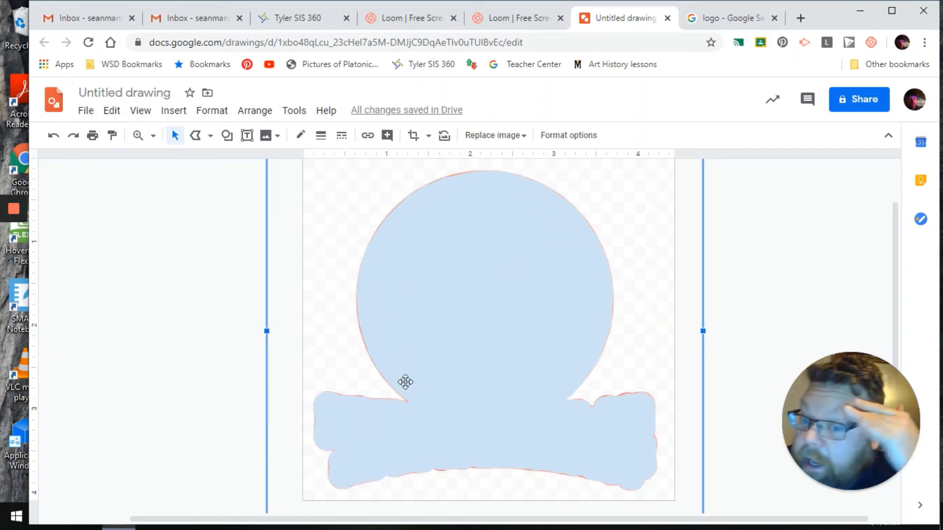
- Fill the traced silhouette with solid bright red and deselect it
left_click(473, 312)
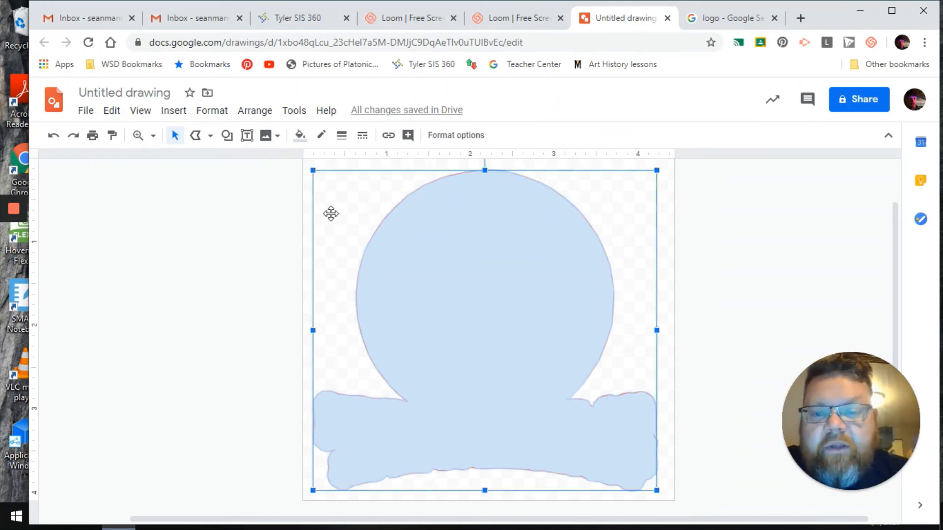
left_click(299, 135)
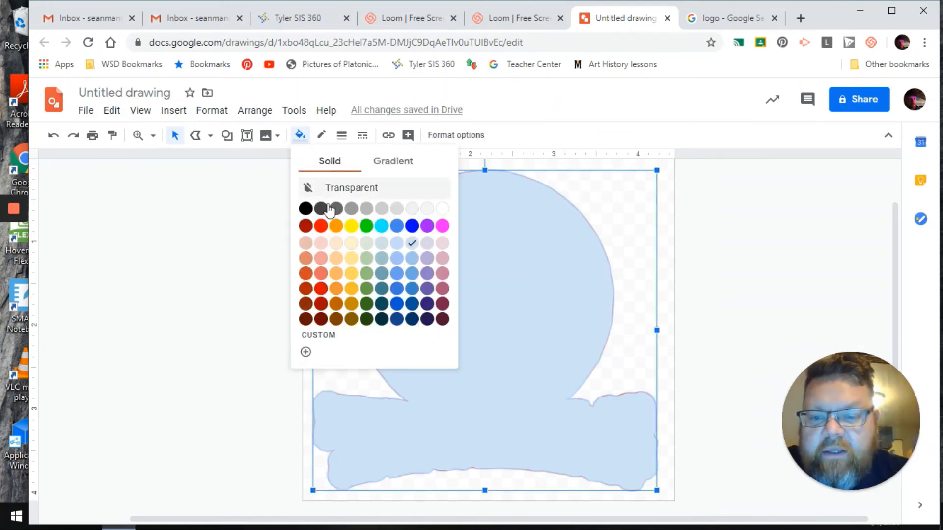
left_click(321, 226)
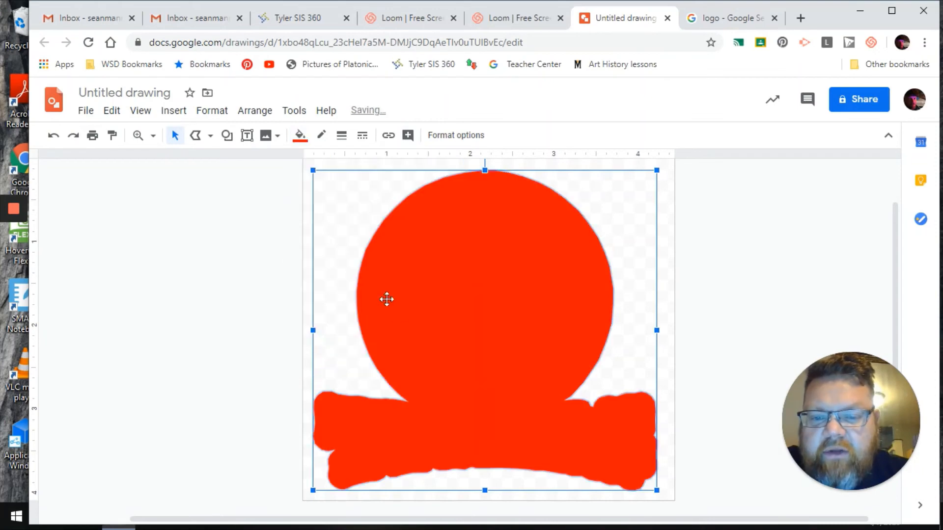
left_click(710, 326)
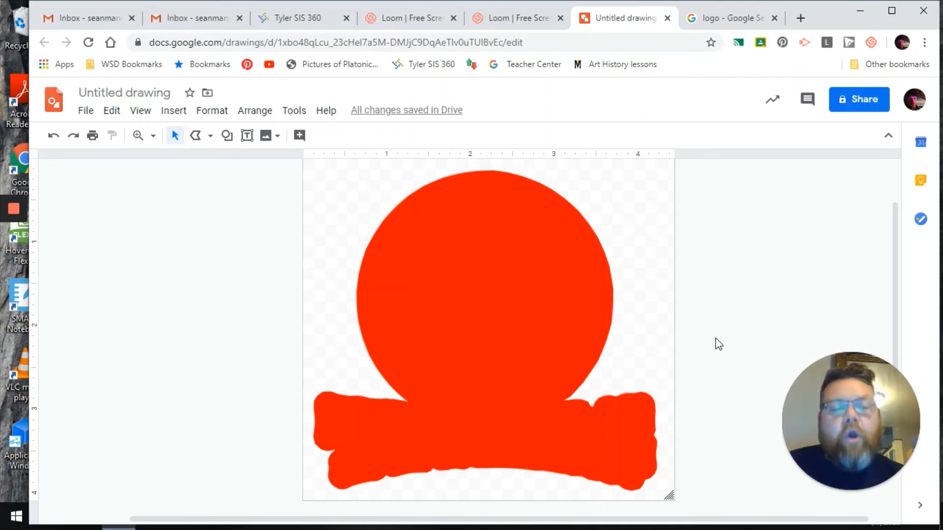
- Compare the whole red silhouette with the reference logo by alternately moving it backward and forward in the stacking order
left_click(578, 314)
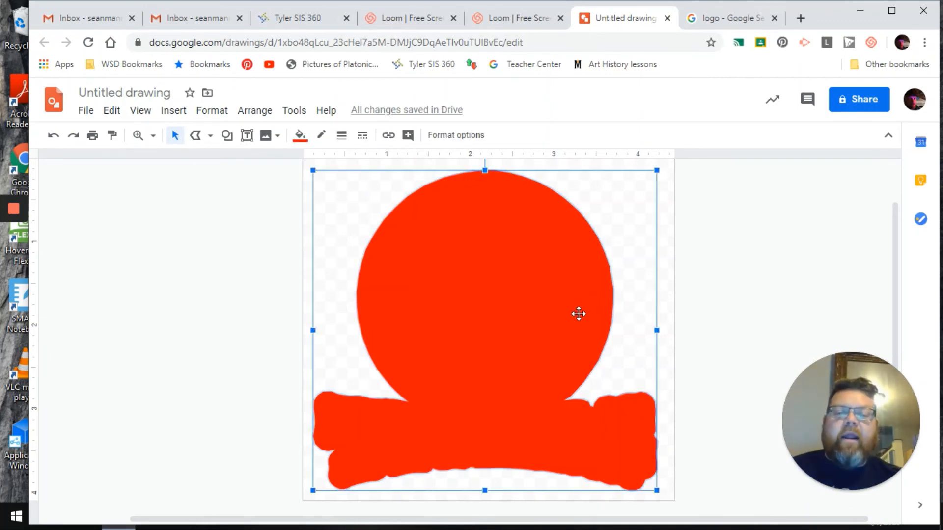
key("ctrl+Down")
key("ctrl+Up")
key("ctrl+Down")
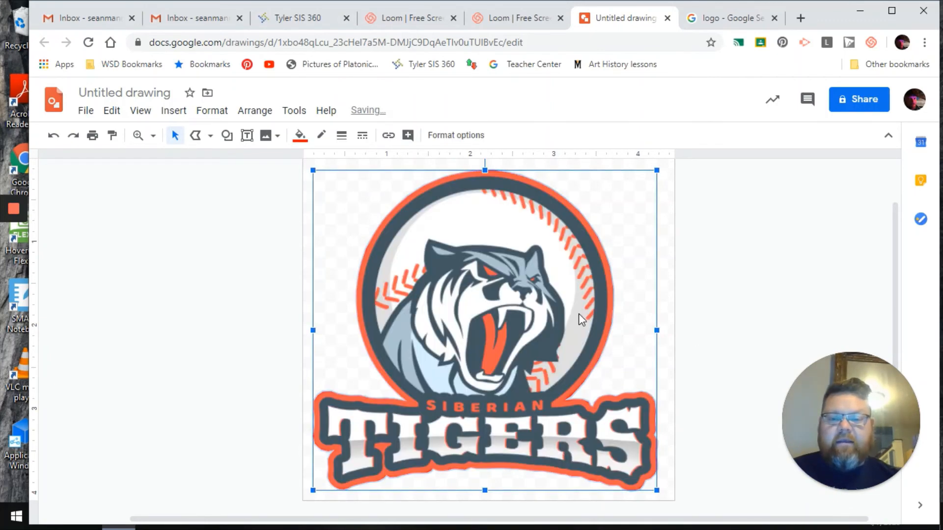
key("ctrl+Up")
key("ctrl+Down")
key("ctrl+Up")
key("ctrl+Down")
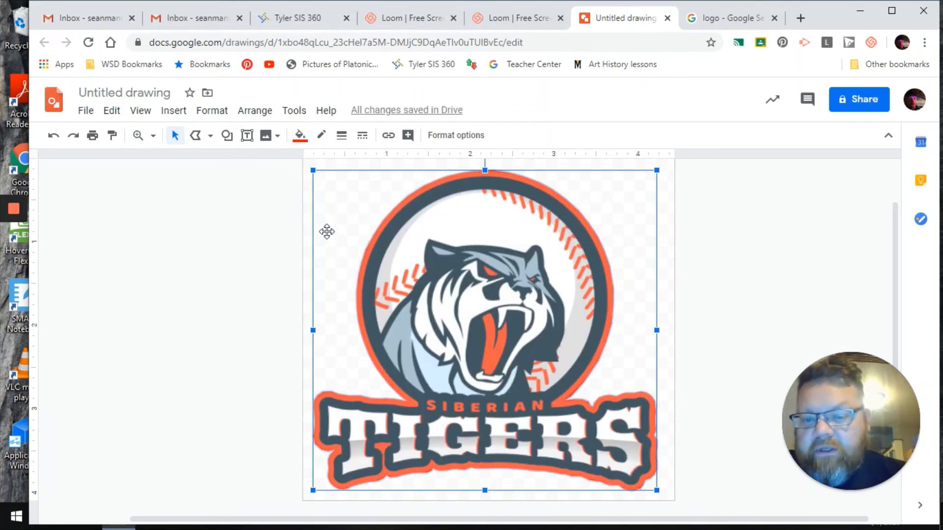
- Compare the red silhouette's fill and edge with the circle's orange outline up close, alternating the stacking order and leaving the silhouette in front
scroll(328, 231, "up", 3)
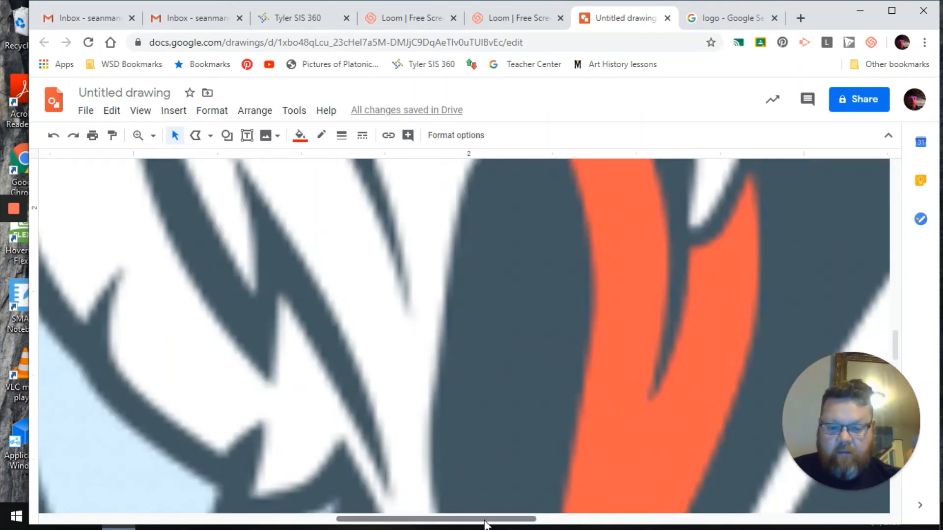
left_click_drag(488, 521, 310, 523)
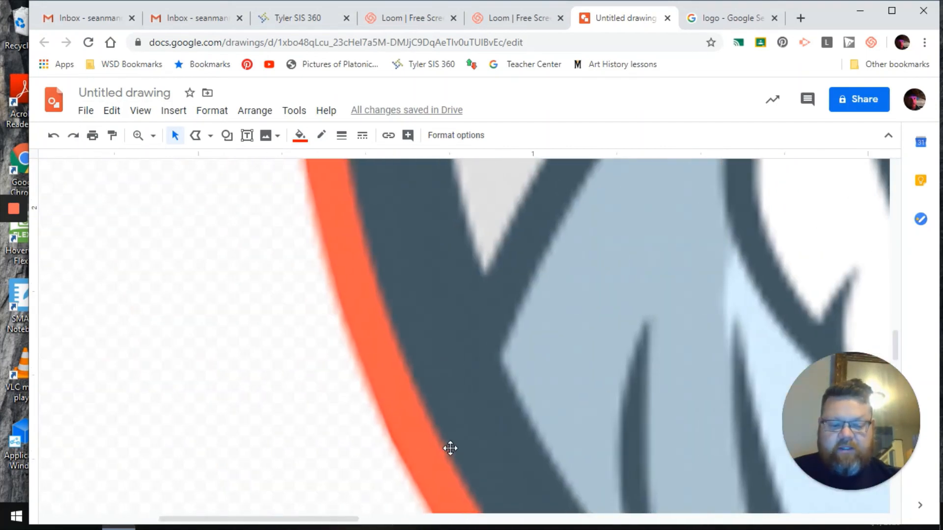
key("ctrl+Up")
key("ctrl+Down")
key("ctrl+Up")
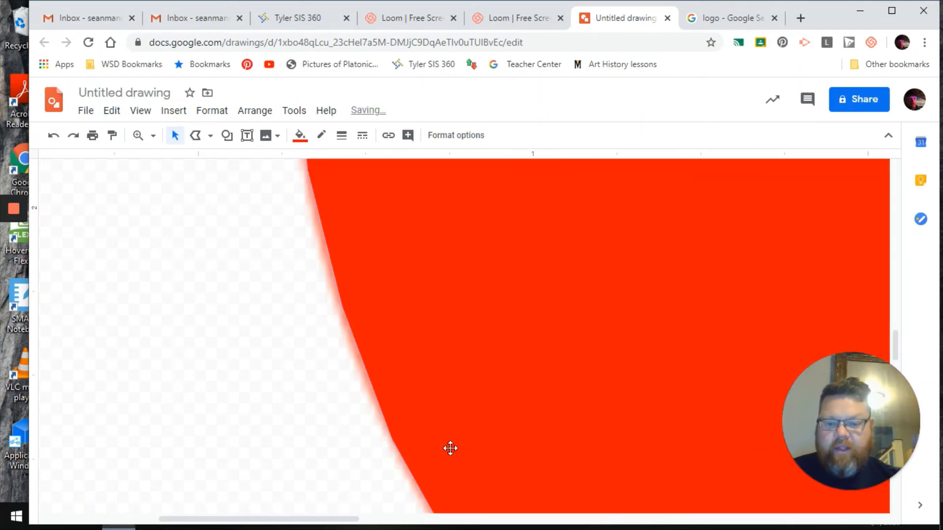
key("ctrl+Down")
key("ctrl+Up")
key("ctrl+Down")
key("ctrl+Up")
key("ctrl+Down")
key("ctrl+Up")
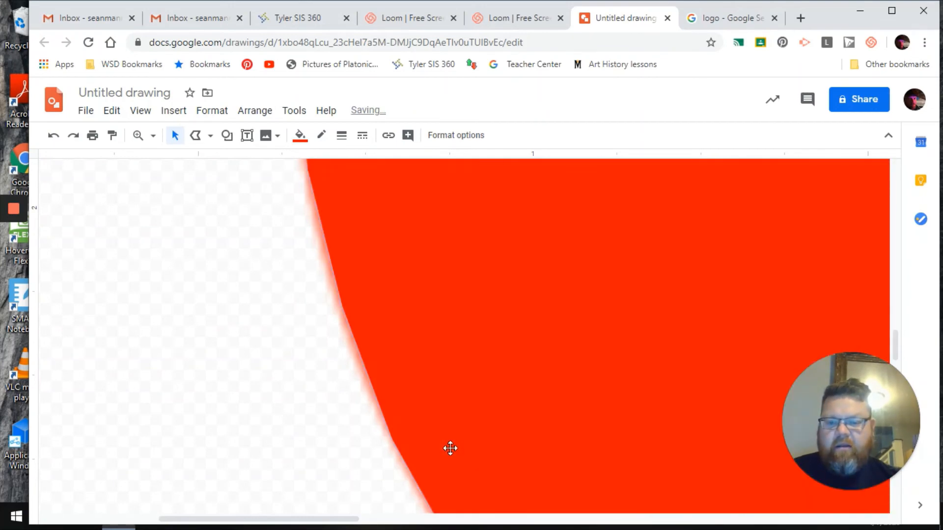
key("ctrl+Down")
key("ctrl+Up")
key("ctrl+Down")
key("ctrl+Up")
key("ctrl+Down")
key("ctrl+Up")
key("ctrl+Down")
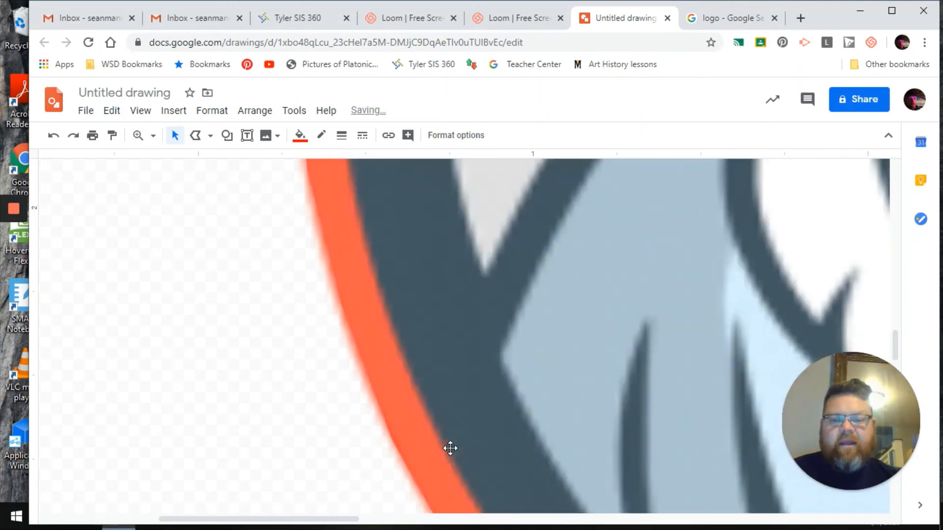
key("ctrl+Up")
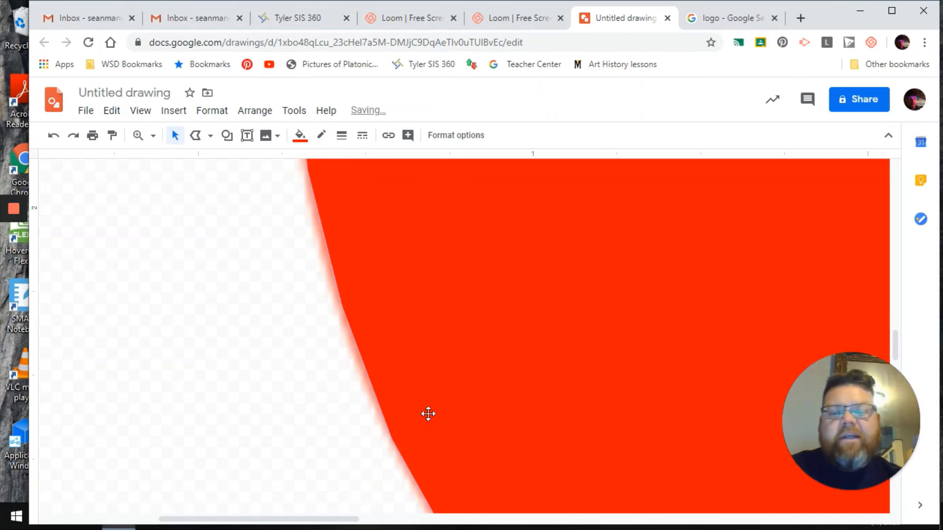
- Fill the silhouette with light red (#e06666) and check it against the logo's orange outline by alternating the stacking order
left_click(300, 137)
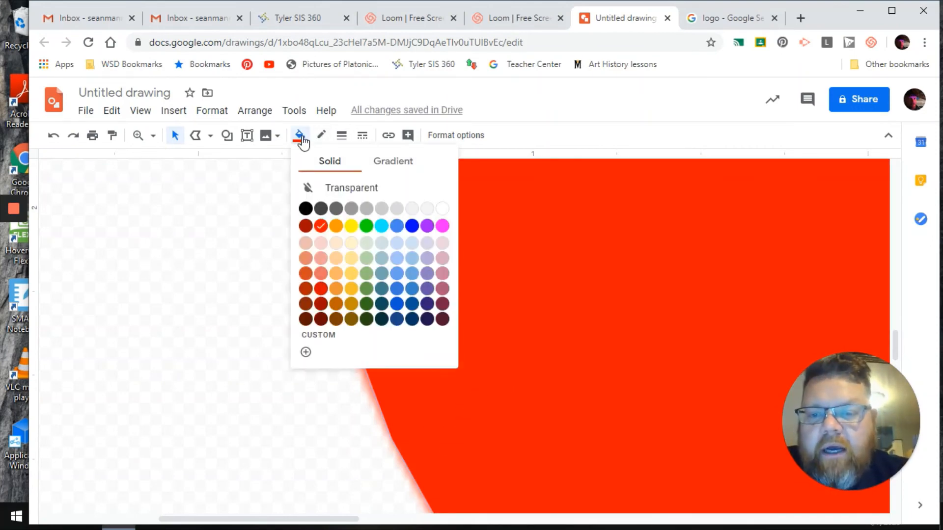
left_click(321, 273)
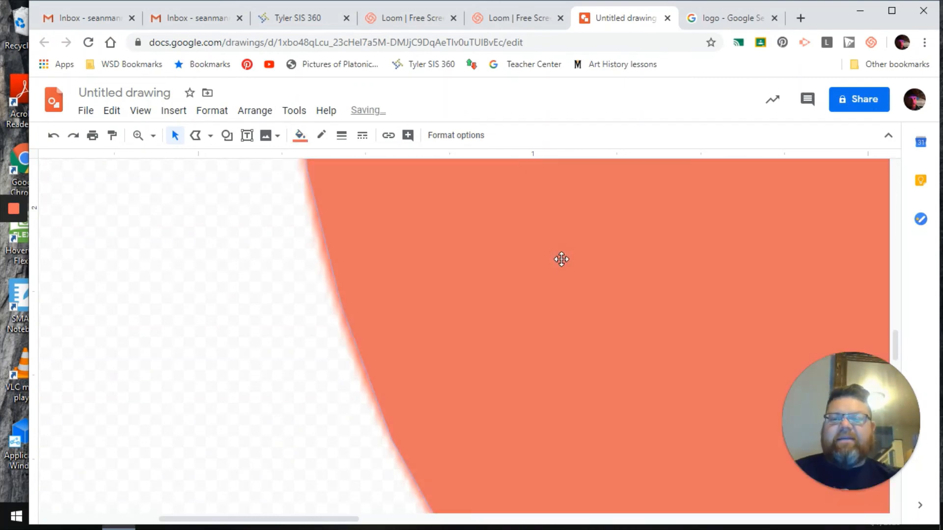
key("ctrl+Down")
key("ctrl+Up")
key("ctrl+Down")
key("ctrl+Up")
key("ctrl+Down")
key("ctrl+Up")
key("ctrl+Down")
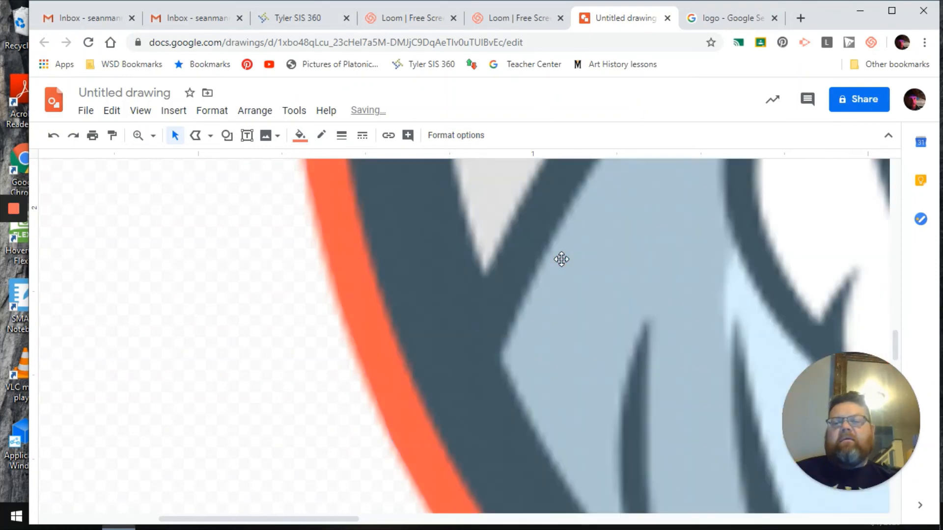
key("ctrl+Up")
key("ctrl+Down")
key("ctrl+Up")
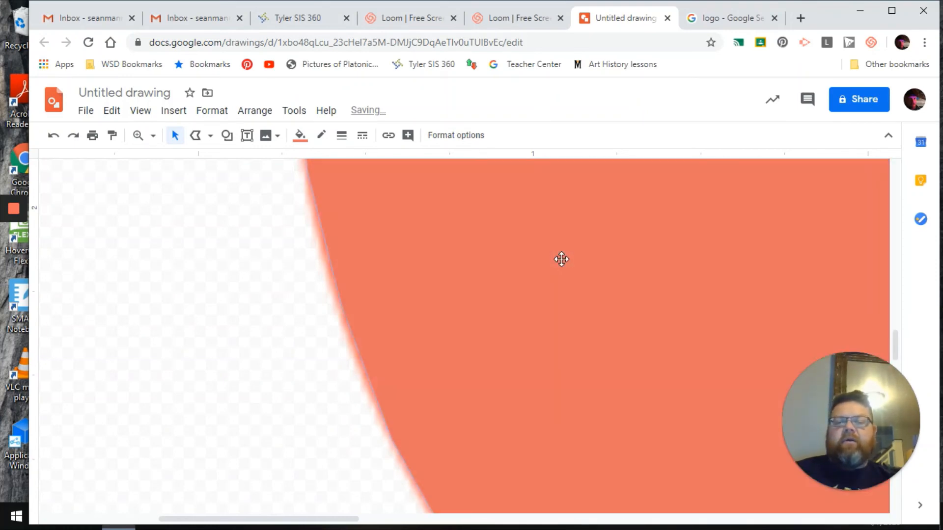
key("ctrl+Down")
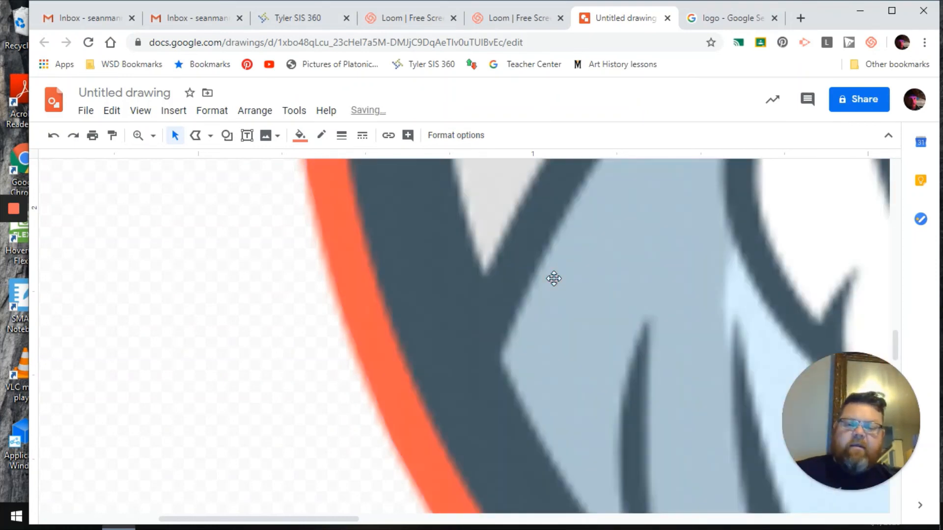
key("ctrl+Up")
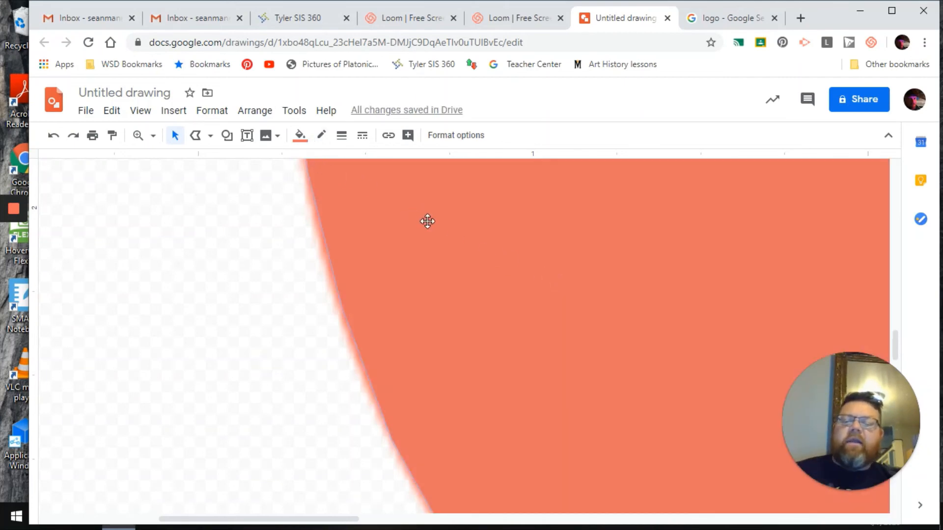
- Apply a custom fill to the silhouette, shifting its hue slightly toward orange (#e06e66) and keeping it fully opaque
left_click(301, 138)
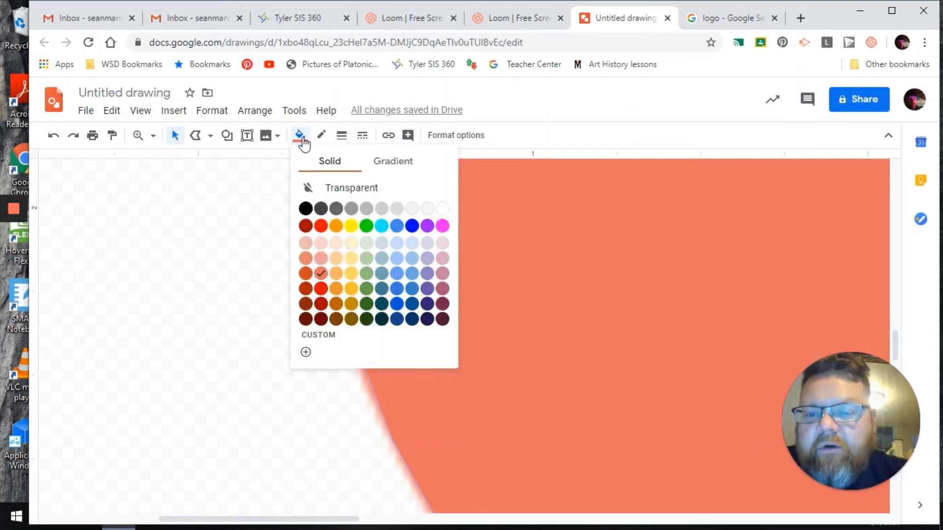
left_click(308, 344)
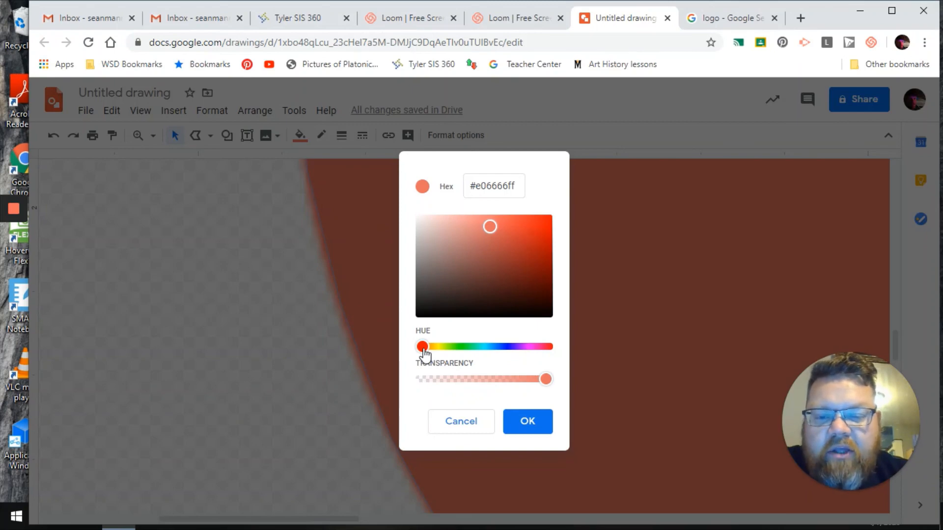
mouse_move(424, 352)
left_mouse_down()
mouse_move(557, 352)
mouse_move(416, 353)
mouse_move(425, 362)
left_mouse_up()
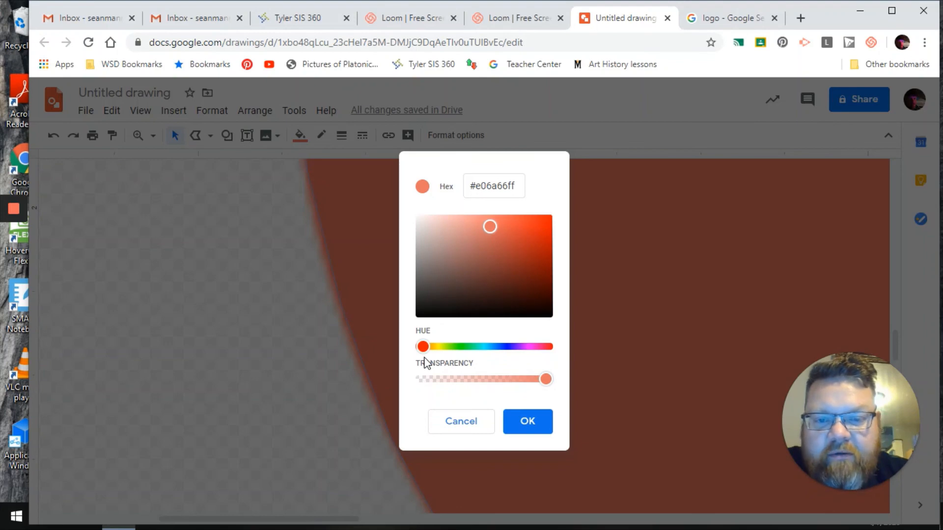
left_click_drag(425, 363, 426, 360)
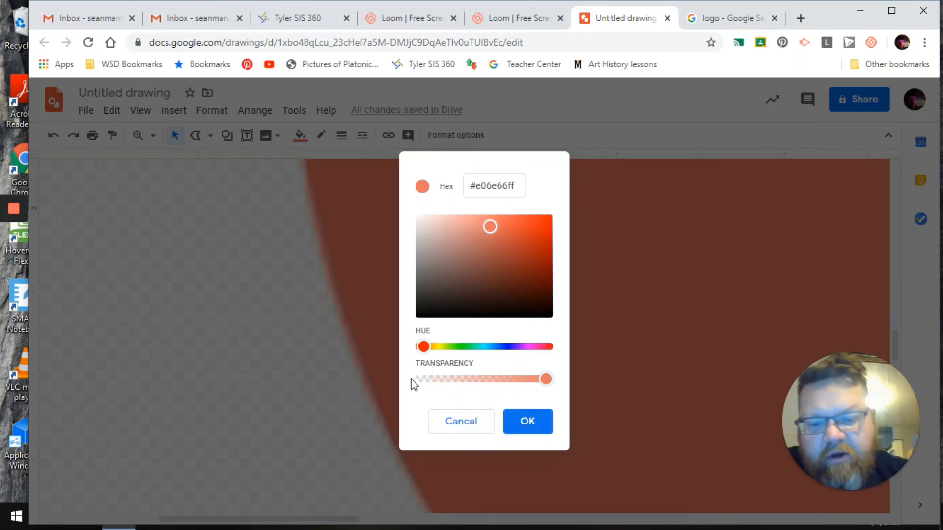
left_click_drag(543, 381, 574, 383)
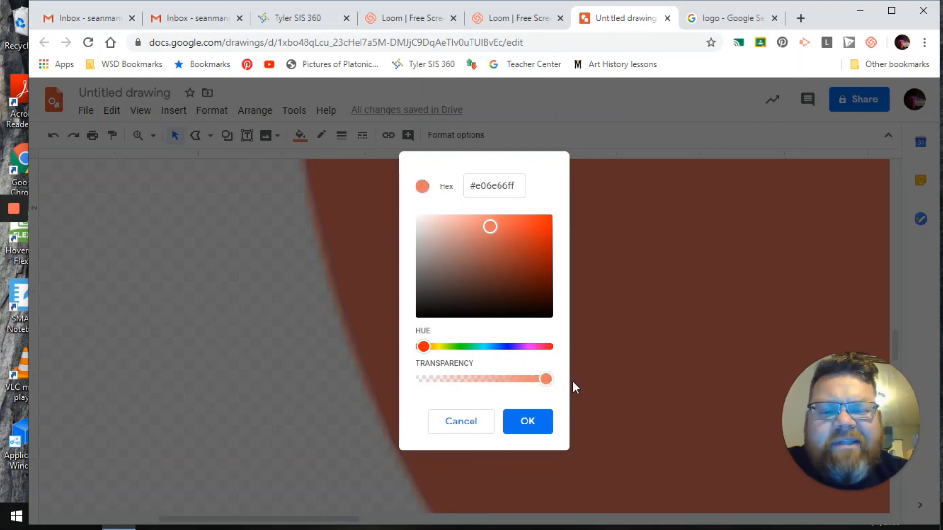
left_click(529, 423)
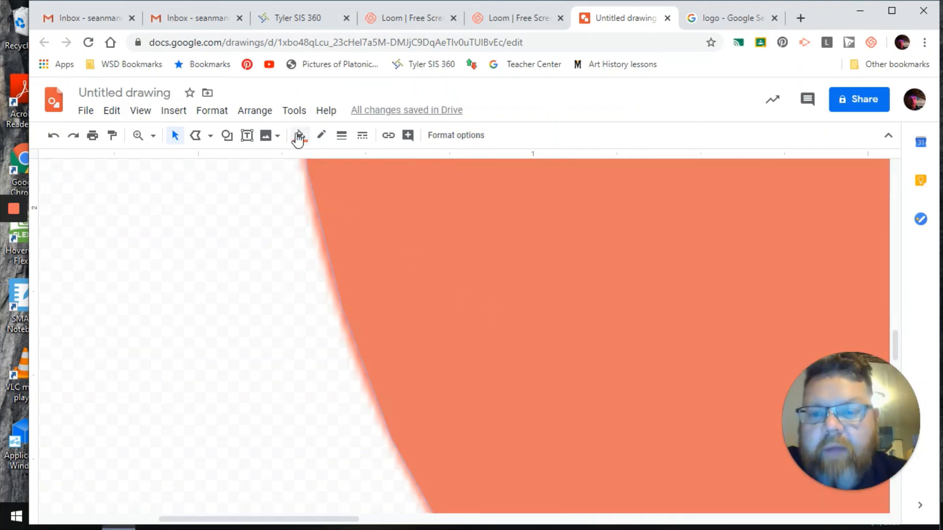
- Adjust the silhouette's custom fill to a more saturated orange-red, keeping the same hue
left_click(300, 135)
left_click(320, 353)
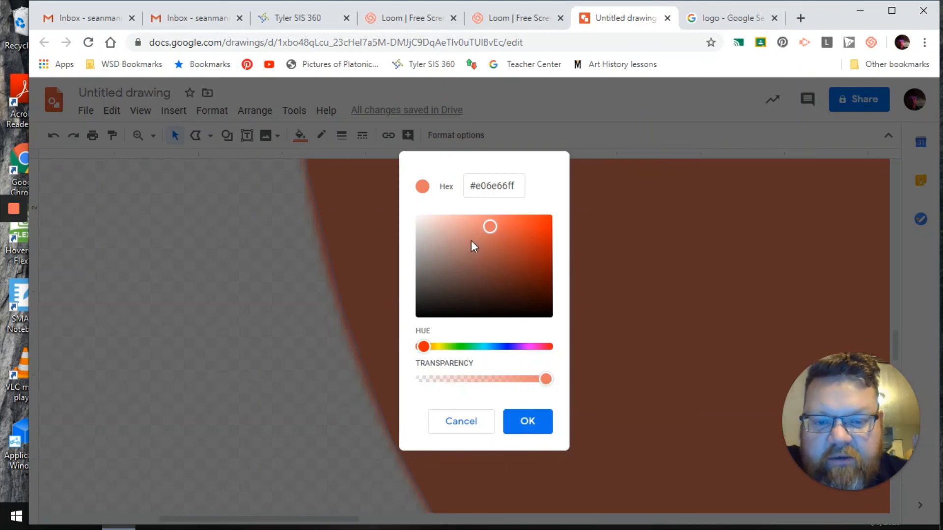
left_click_drag(492, 232, 520, 231)
left_click(524, 421)
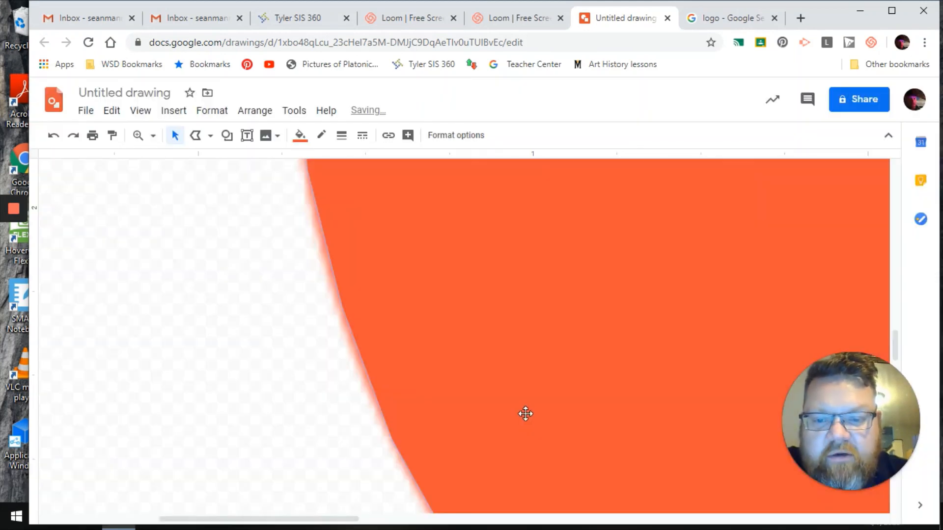
- Compare the orange-red silhouette with the circle's outline by alternating the stacking order, leaving the silhouette behind the reference logo
key("ctrl+Down")
key("ctrl+Up")
key("ctrl+Down")
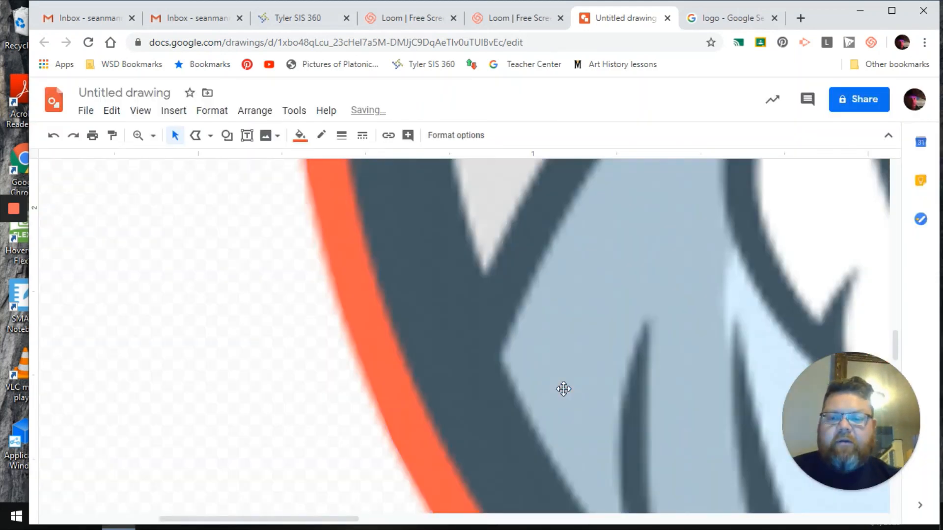
key("ctrl+Up")
key("ctrl+Down")
key("ctrl+Up")
key("ctrl+Down")
key("ctrl+Up")
key("ctrl+Down")
key("ctrl+Up")
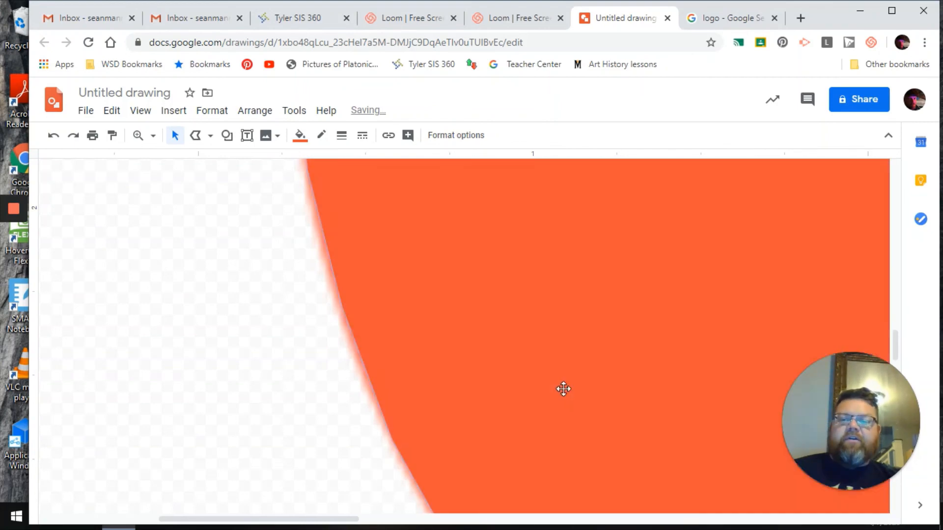
key("ctrl+Down")
key("ctrl+Up")
key("ctrl+Down")
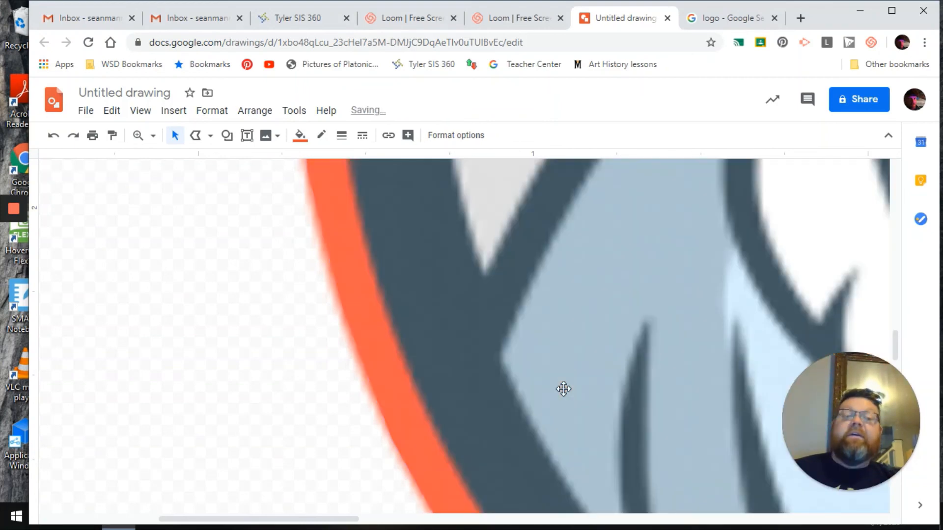
key("ctrl+Up")
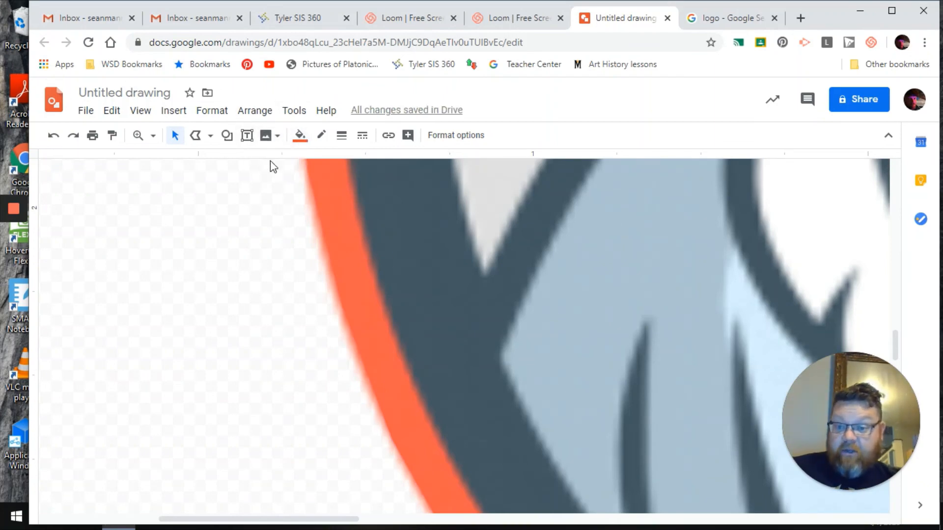
- Bring the entire reference logo into view on the canvas and deselect everything
scroll(284, 173, "down", 10)
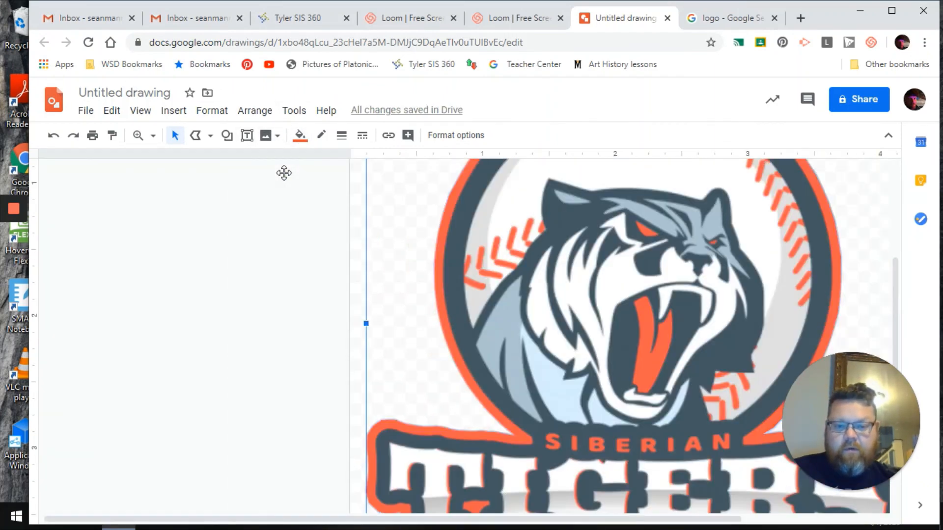
left_click_drag(421, 522, 496, 520)
left_click(687, 305)
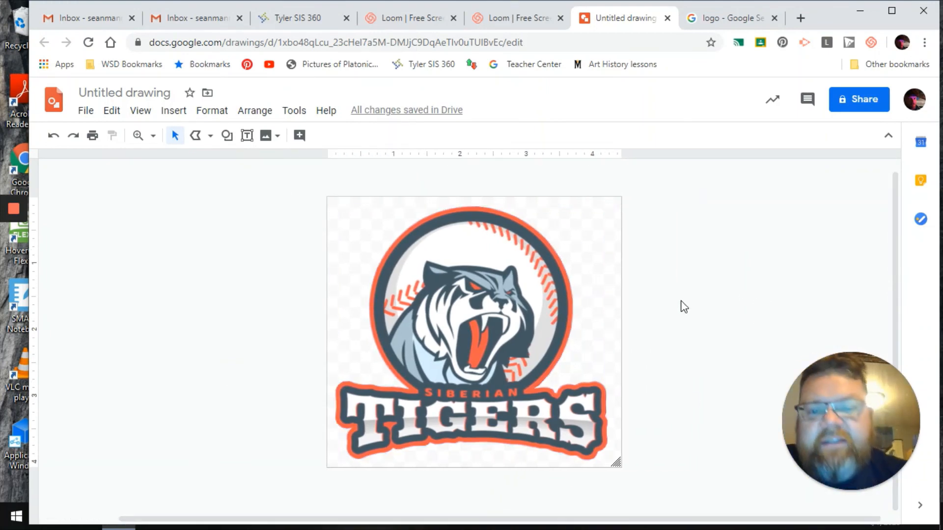